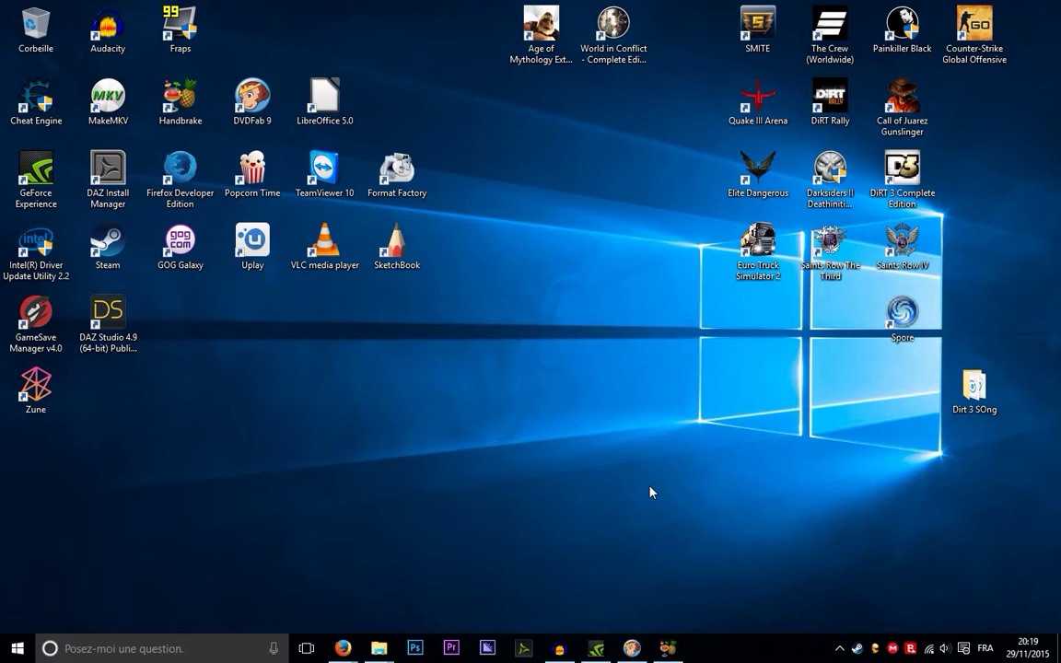
# - Bring up the HandBrake window, check the XFILES_DISC1 titles in DVDFab's Ripper, and minimize DVDFab
pyautogui.click(670, 649)
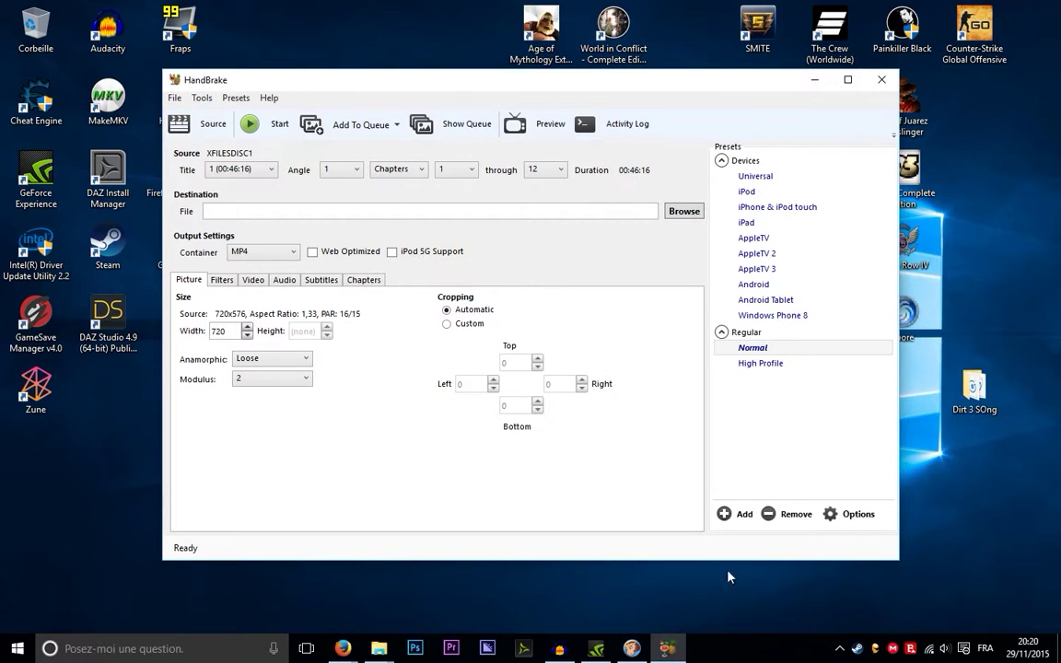
pyautogui.click(632, 650)
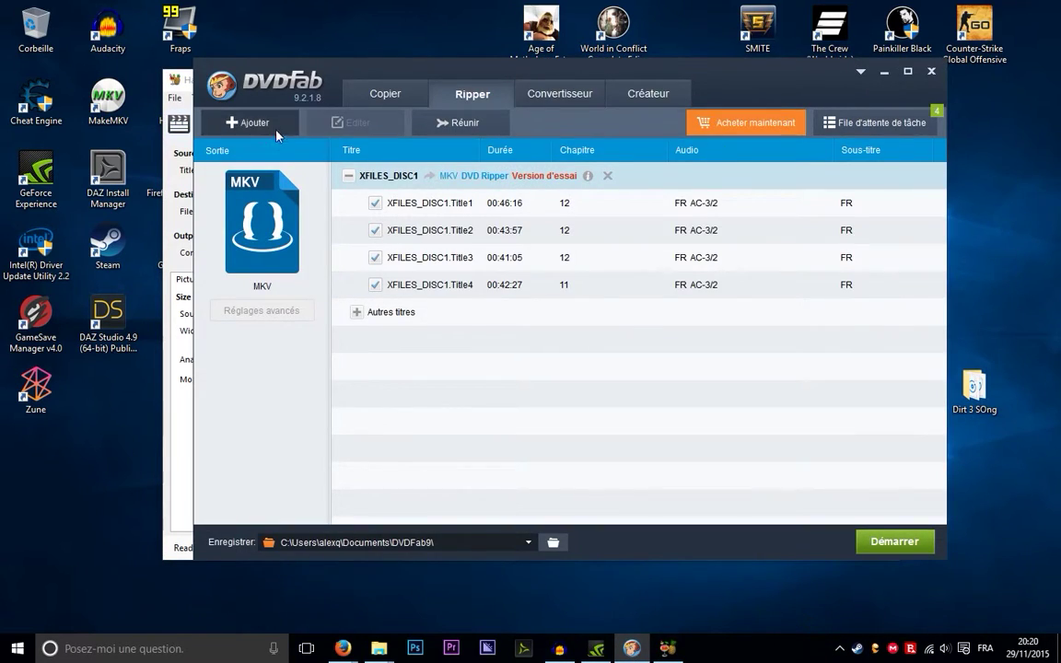
pyautogui.click(884, 73)
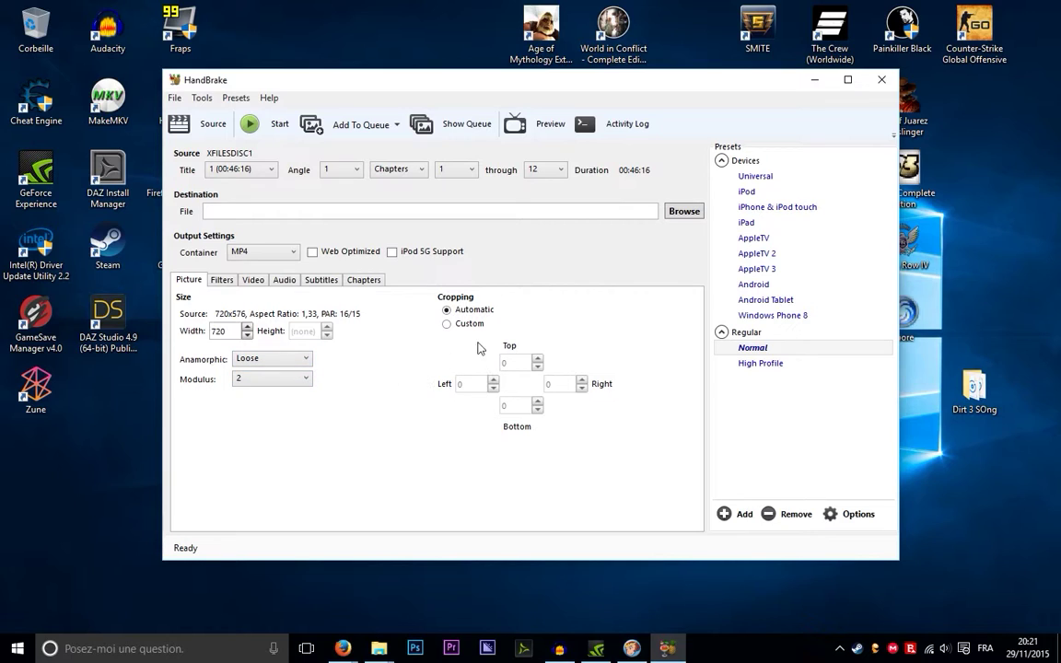
# - Examine the filter, video, audio, subtitle and chapter settings for title 1 of the disc
pyautogui.click(233, 281)
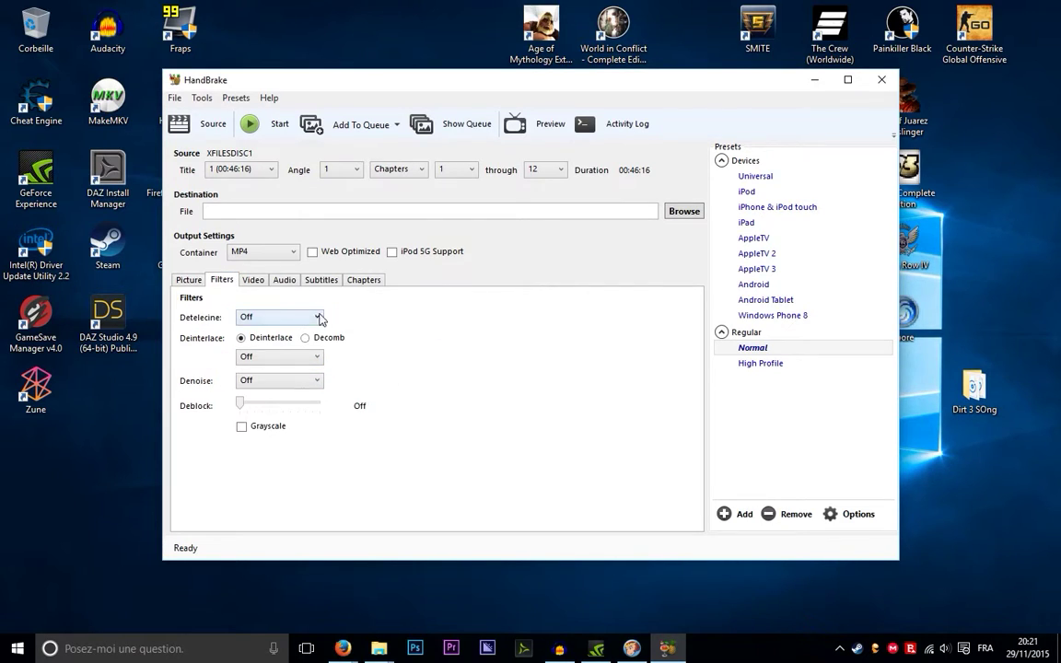
pyautogui.click(254, 281)
pyautogui.click(286, 282)
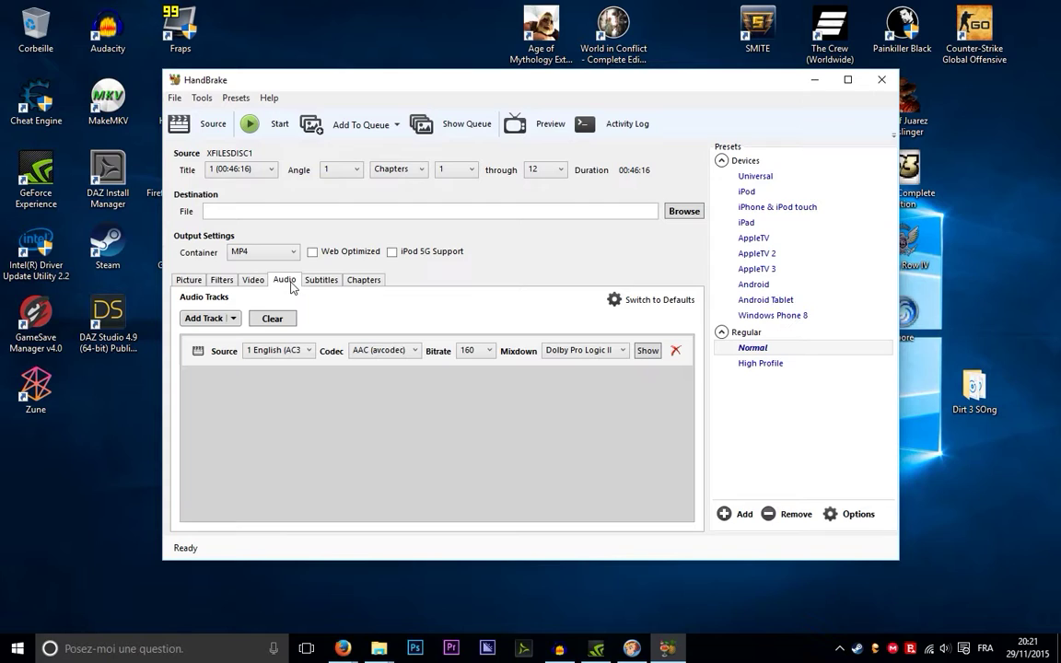
pyautogui.click(322, 280)
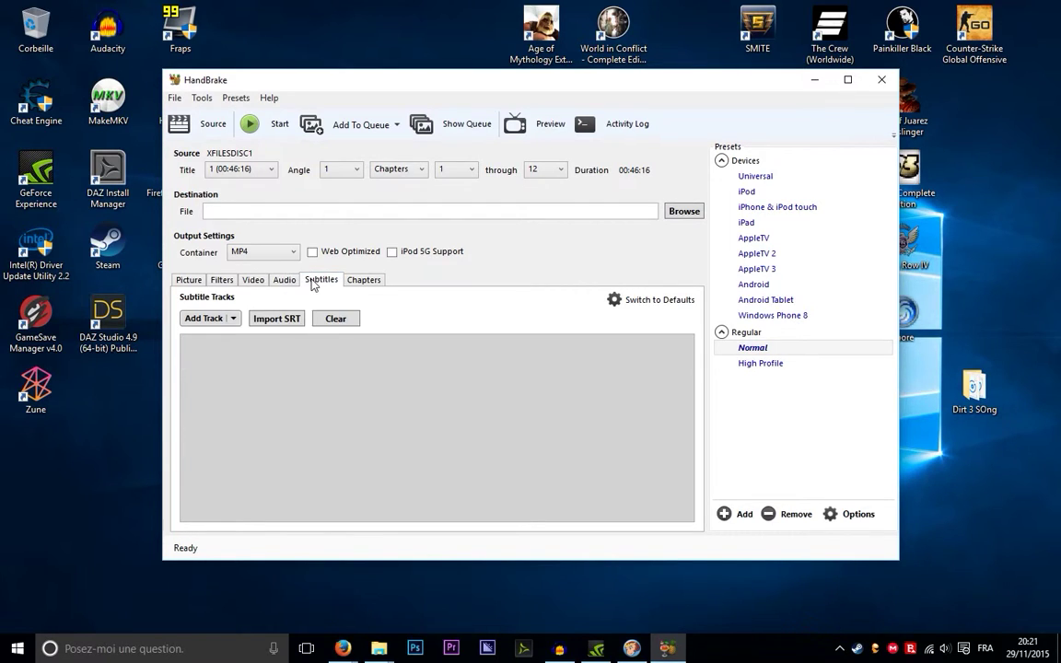
pyautogui.click(362, 280)
pyautogui.click(287, 281)
pyautogui.click(322, 280)
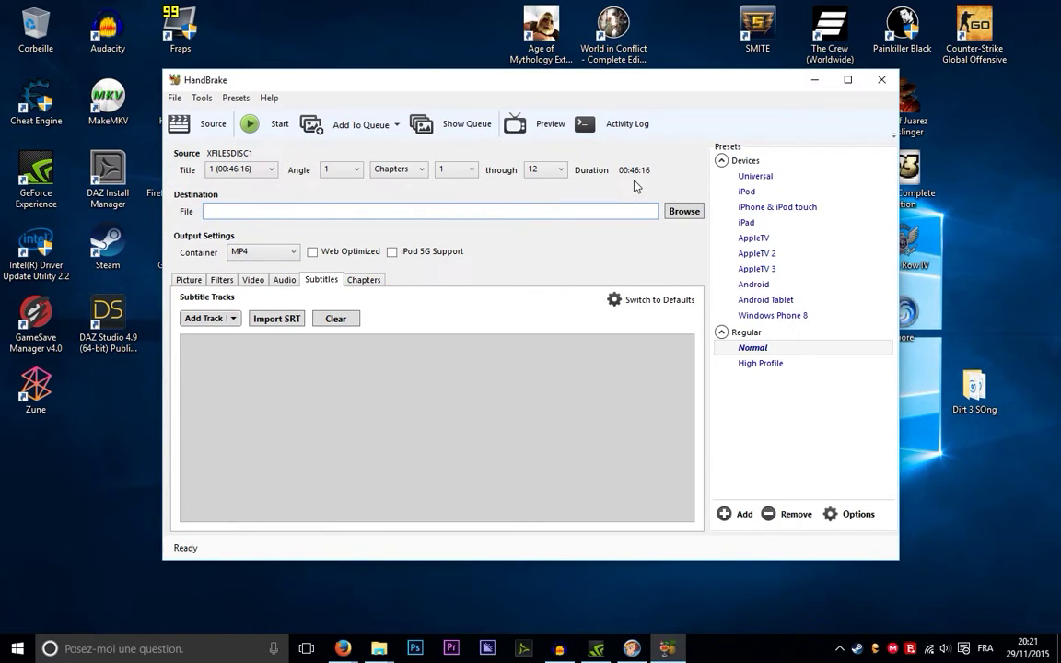
pyautogui.click(284, 280)
pyautogui.click(241, 280)
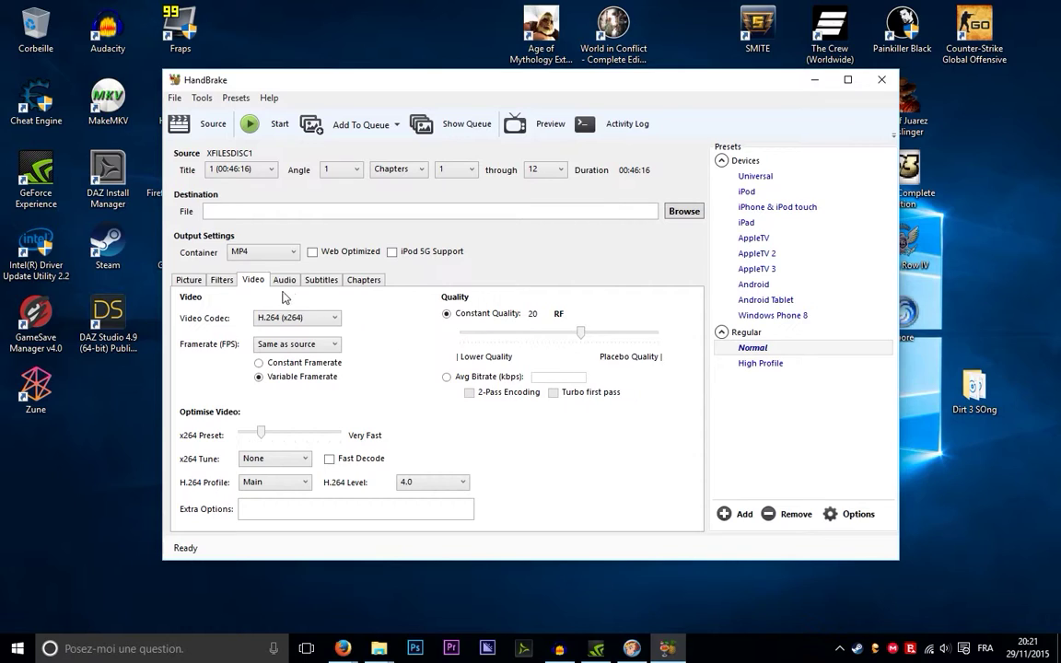
pyautogui.click(317, 279)
pyautogui.click(288, 279)
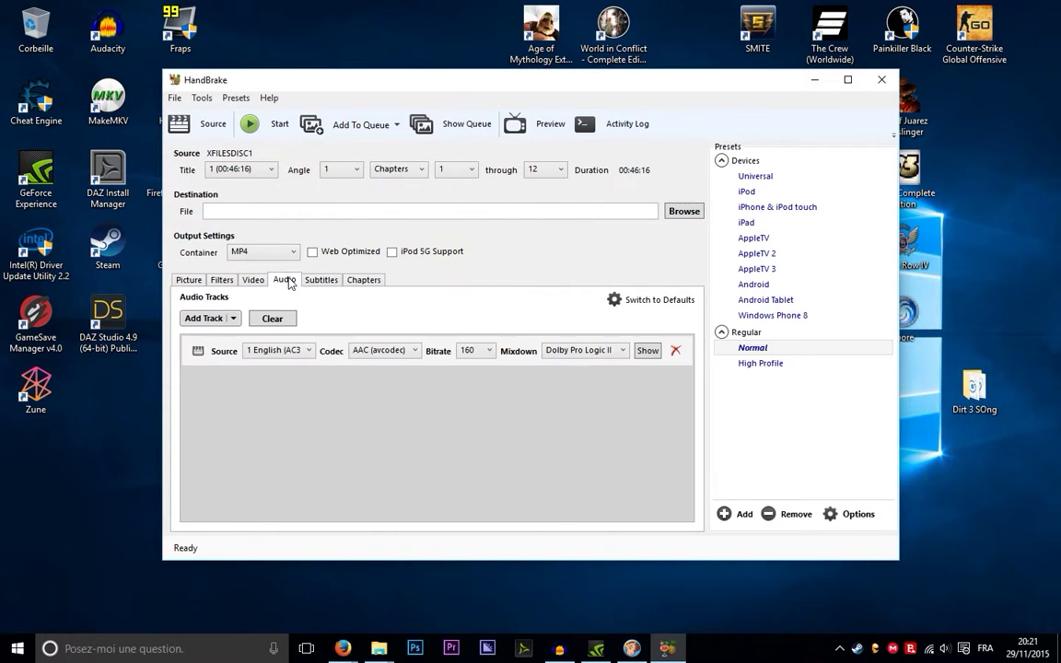
pyautogui.click(367, 280)
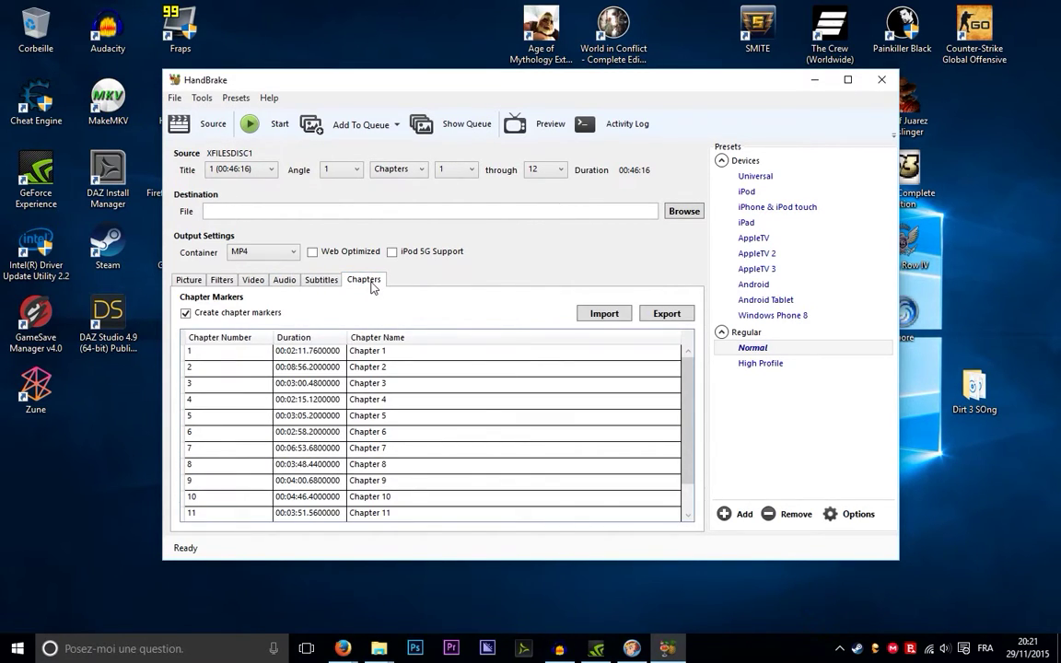
pyautogui.click(282, 280)
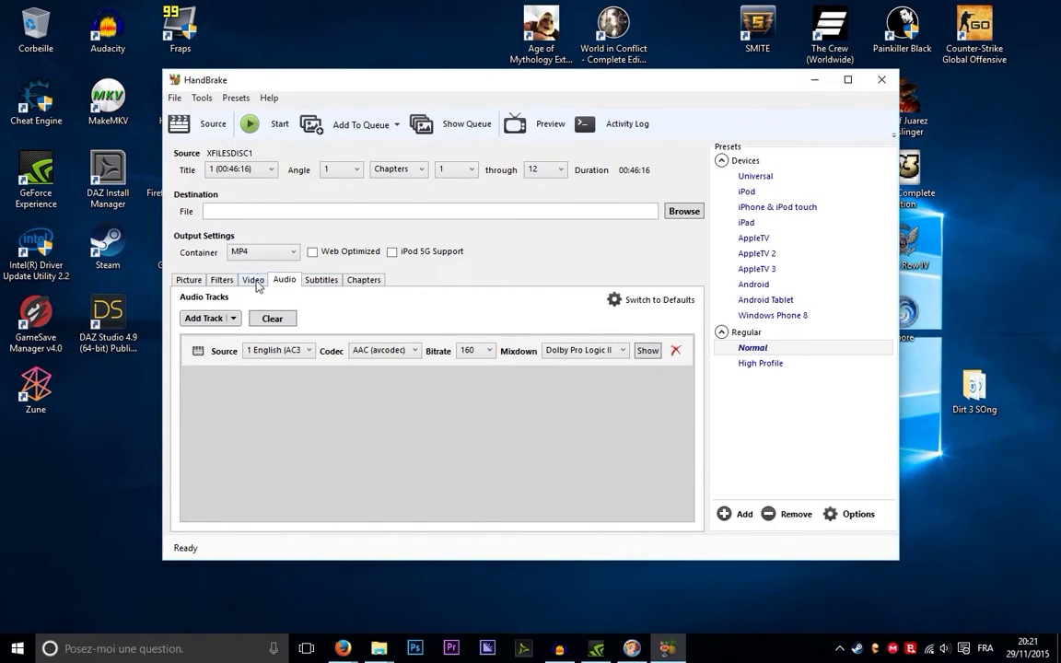
pyautogui.click(252, 280)
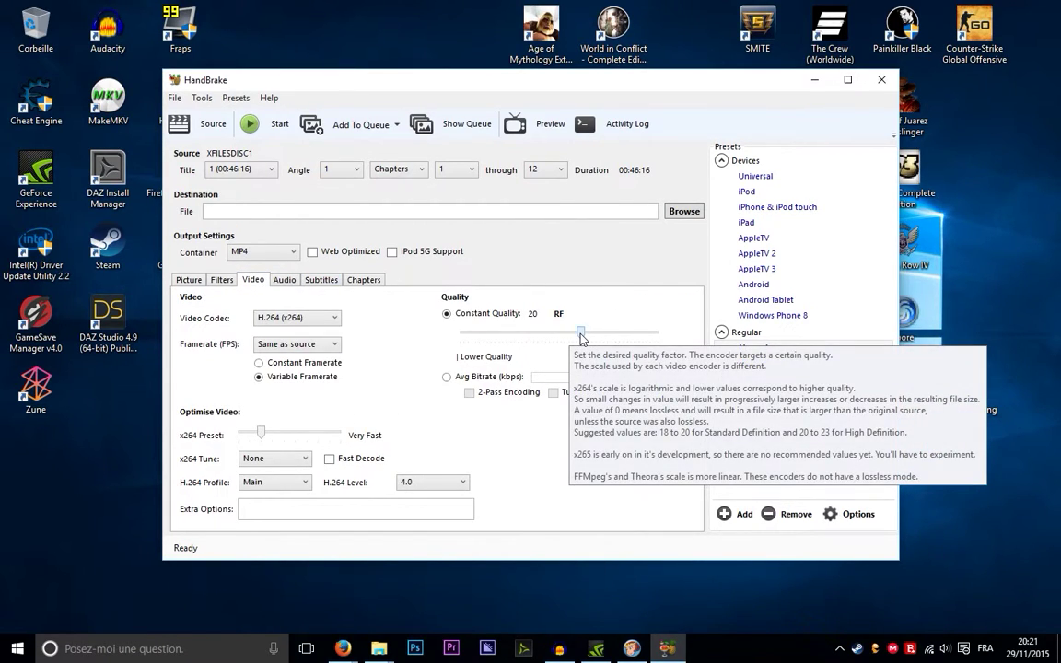
# - Look through the available video codecs and framerates, leaving H.264 (x264) and Same as source selected
pyautogui.click(276, 318)
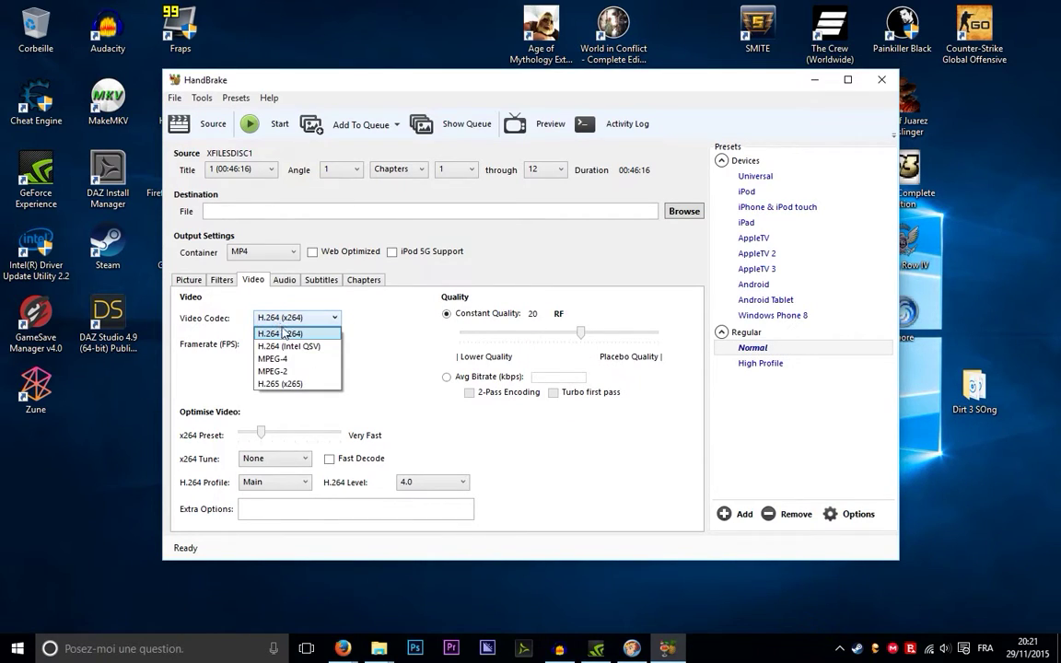
pyautogui.click(364, 348)
pyautogui.click(295, 343)
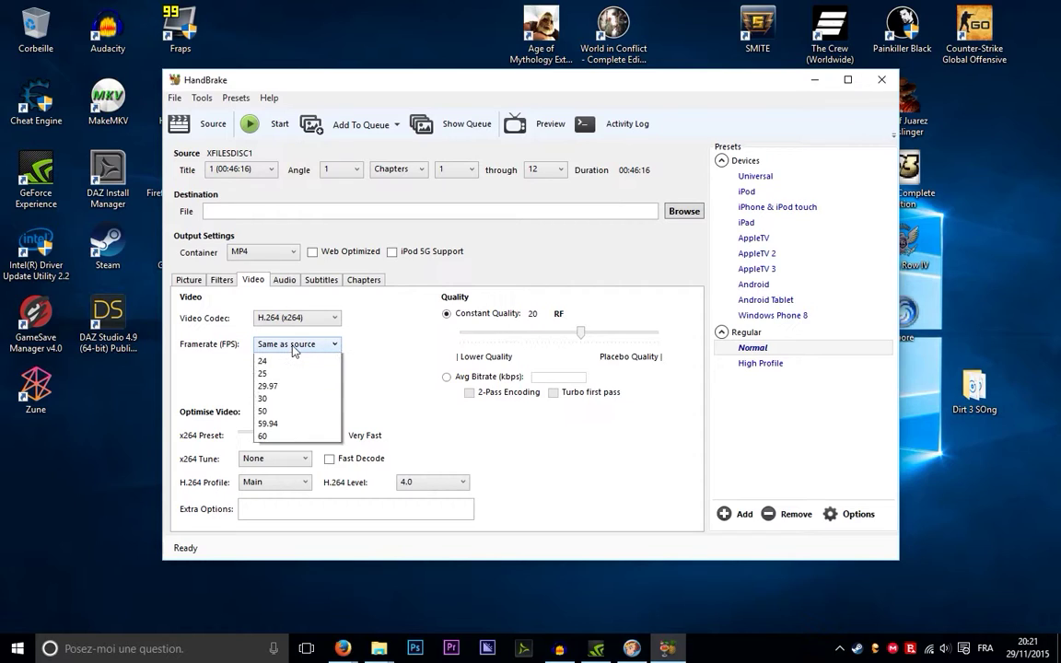
pyautogui.click(381, 371)
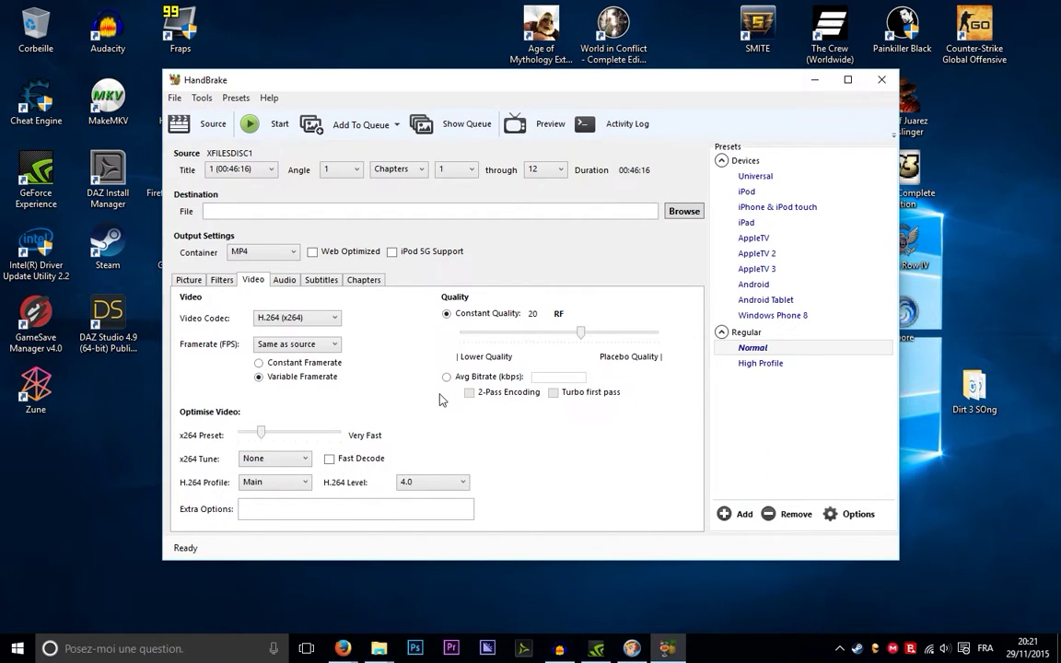
# - Review the settings pages from chapters back to picture, and look over the available help options
pyautogui.click(363, 279)
pyautogui.click(321, 279)
pyautogui.click(282, 280)
pyautogui.click(253, 280)
pyautogui.click(222, 280)
pyautogui.click(188, 281)
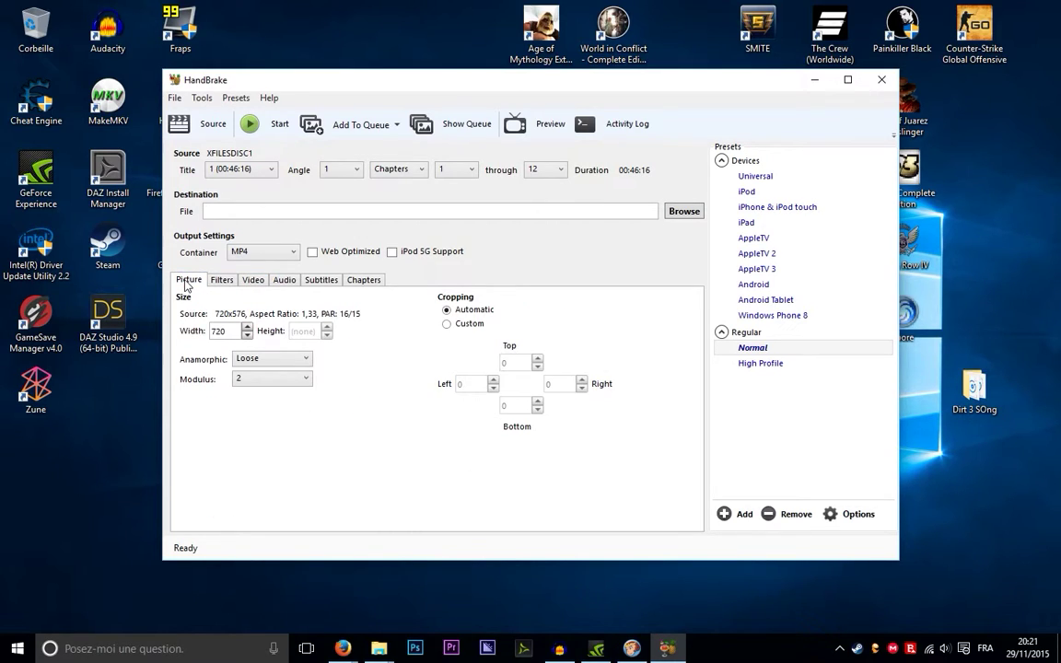
pyautogui.click(268, 98)
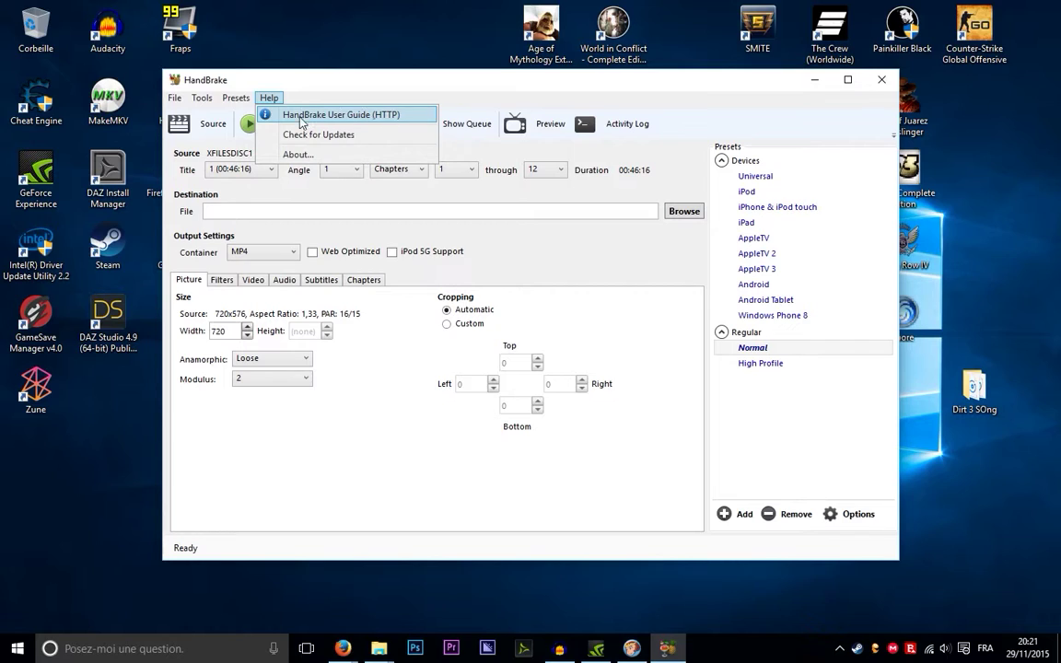
pyautogui.click(378, 97)
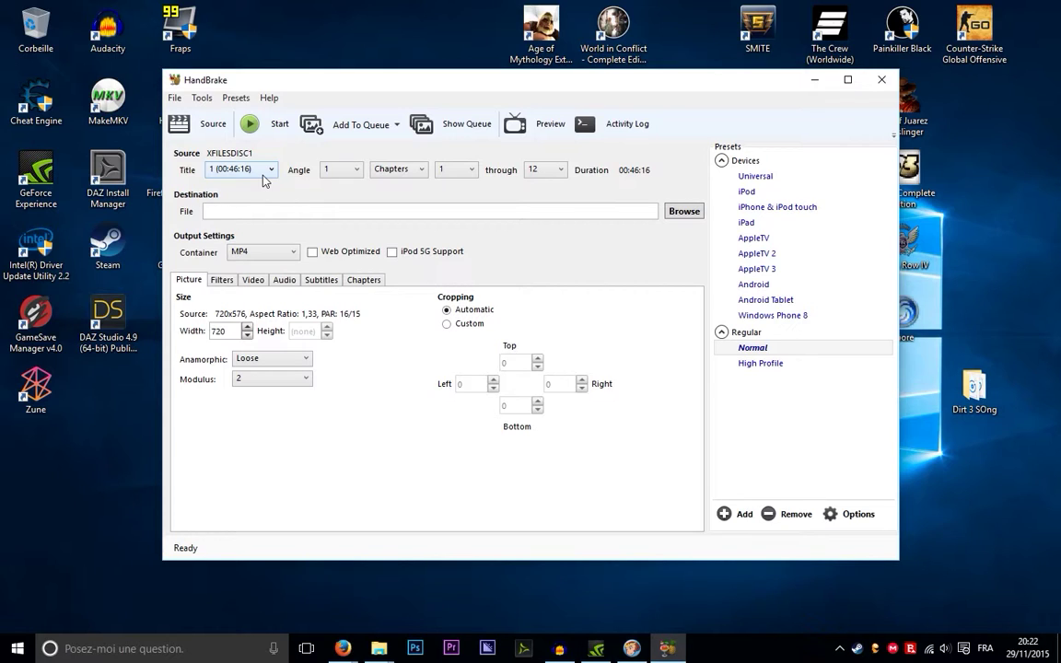
# - Compare DVDFab's Ripper window with HandBrake's main window, and return to HandBrake
pyautogui.click(641, 647)
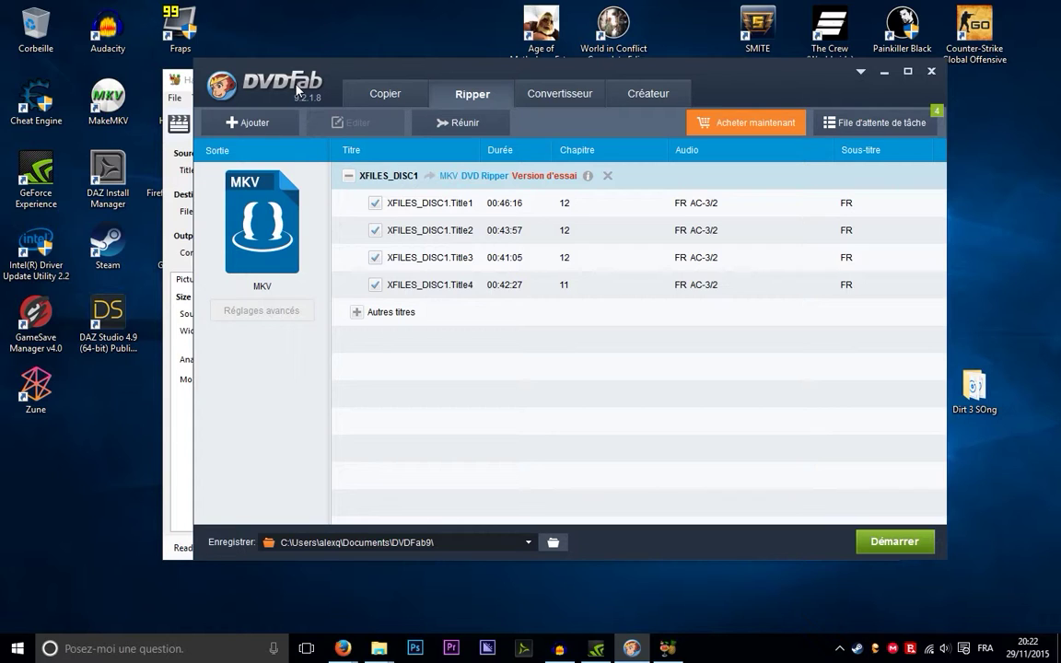
pyautogui.click(170, 80)
pyautogui.click(246, 84)
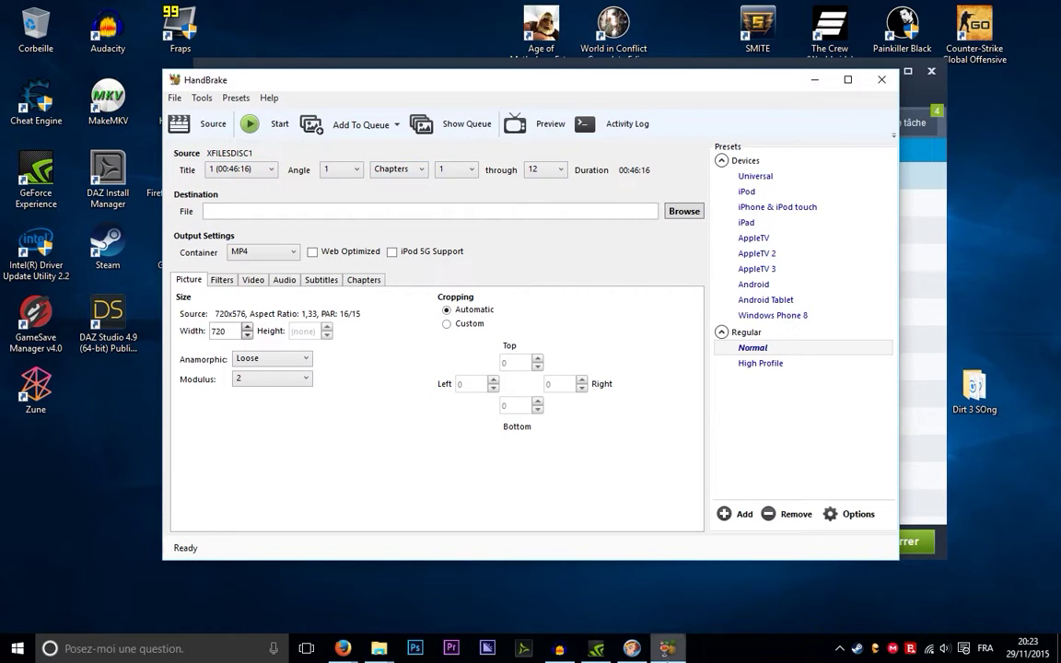
pyautogui.click(632, 649)
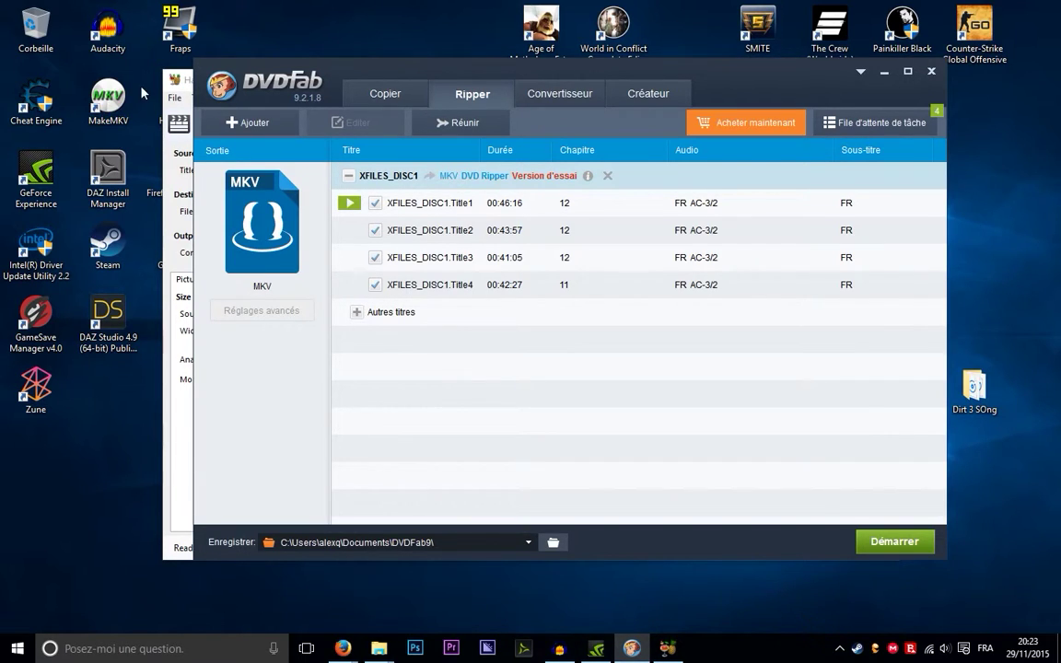
pyautogui.click(191, 84)
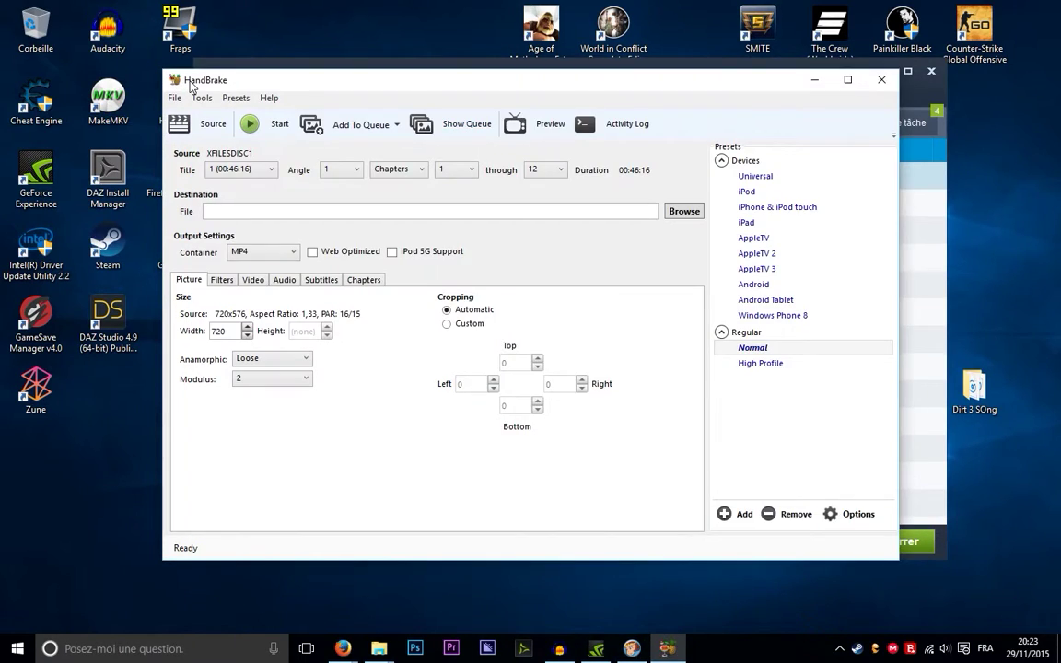
# - Examine the source's title, angle and start chapter choices, keeping angle 1
pyautogui.click(261, 171)
pyautogui.click(335, 171)
pyautogui.click(408, 171)
pyautogui.click(337, 173)
pyautogui.click(338, 173)
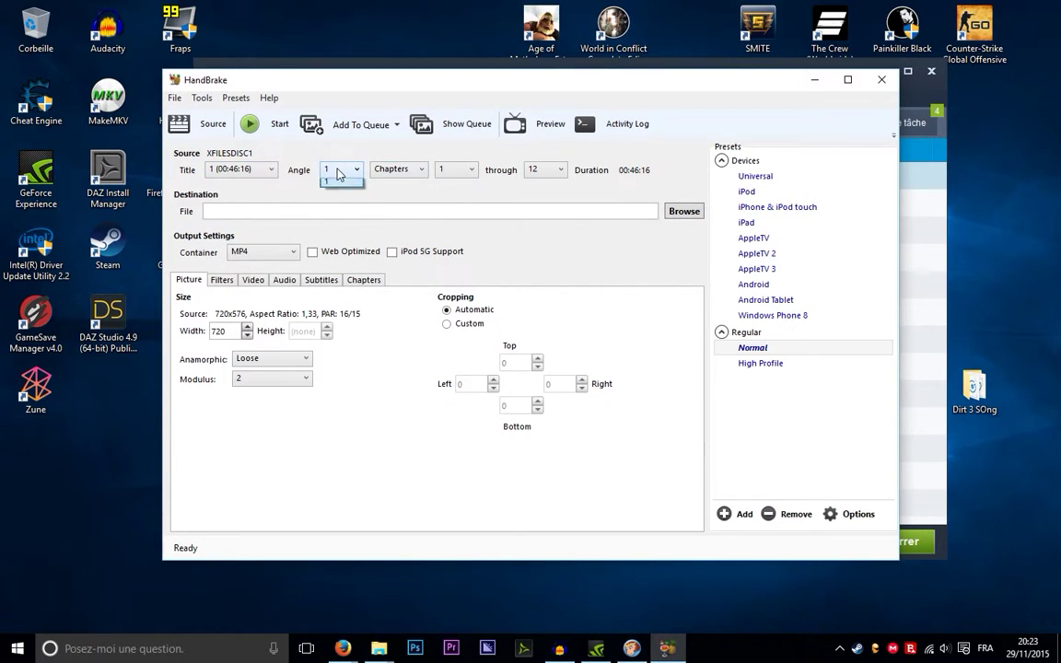
pyautogui.click(455, 171)
pyautogui.click(455, 171)
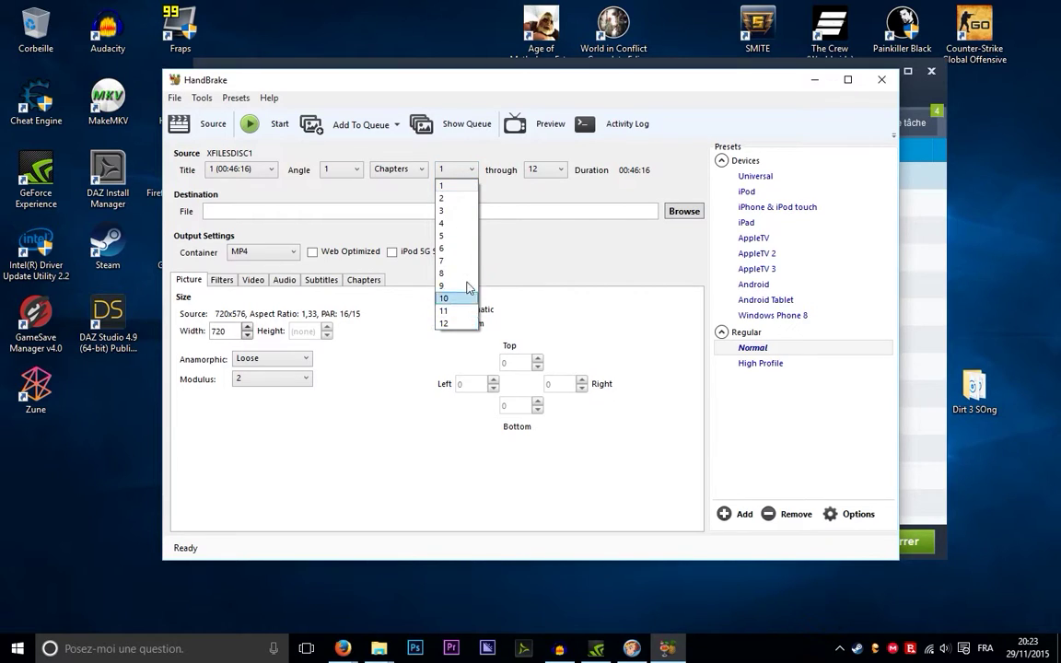
pyautogui.click(337, 173)
pyautogui.click(347, 175)
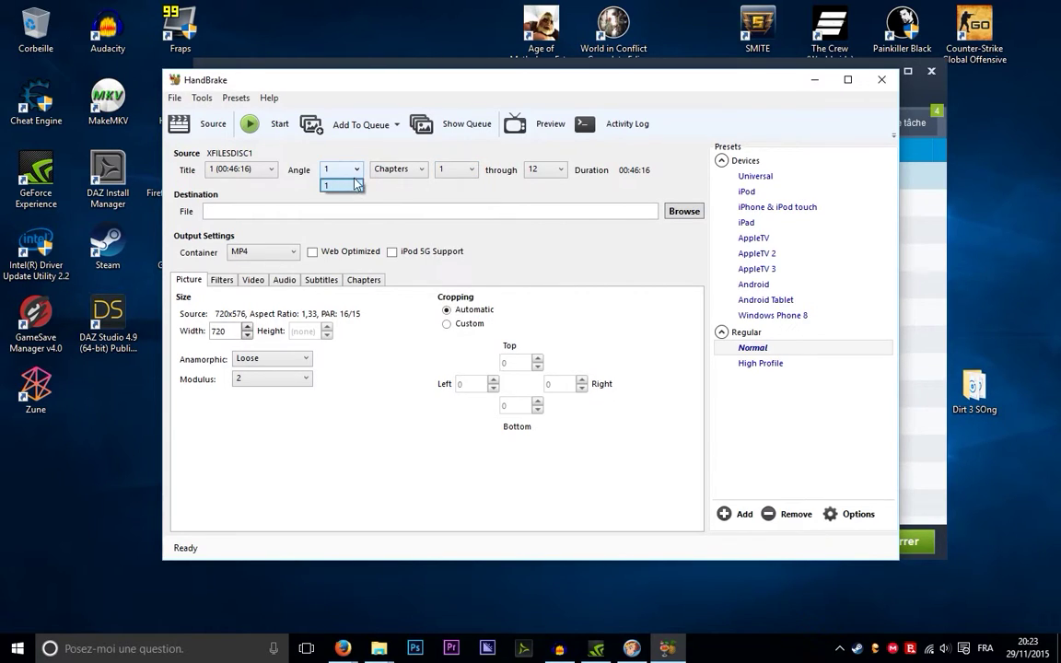
pyautogui.click(341, 187)
pyautogui.click(455, 170)
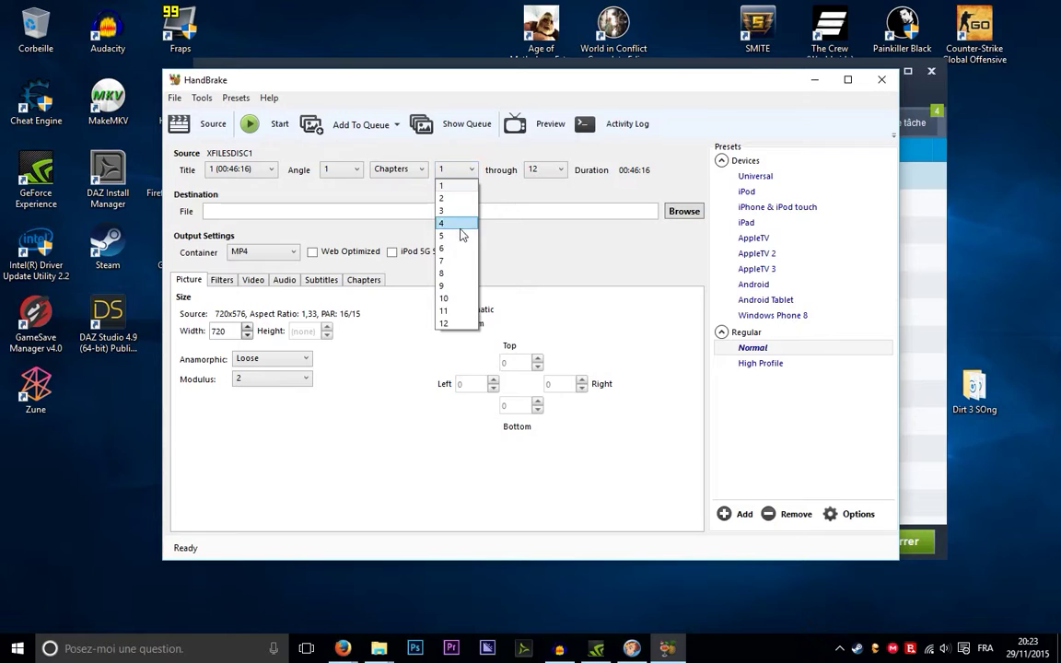
pyautogui.click(376, 154)
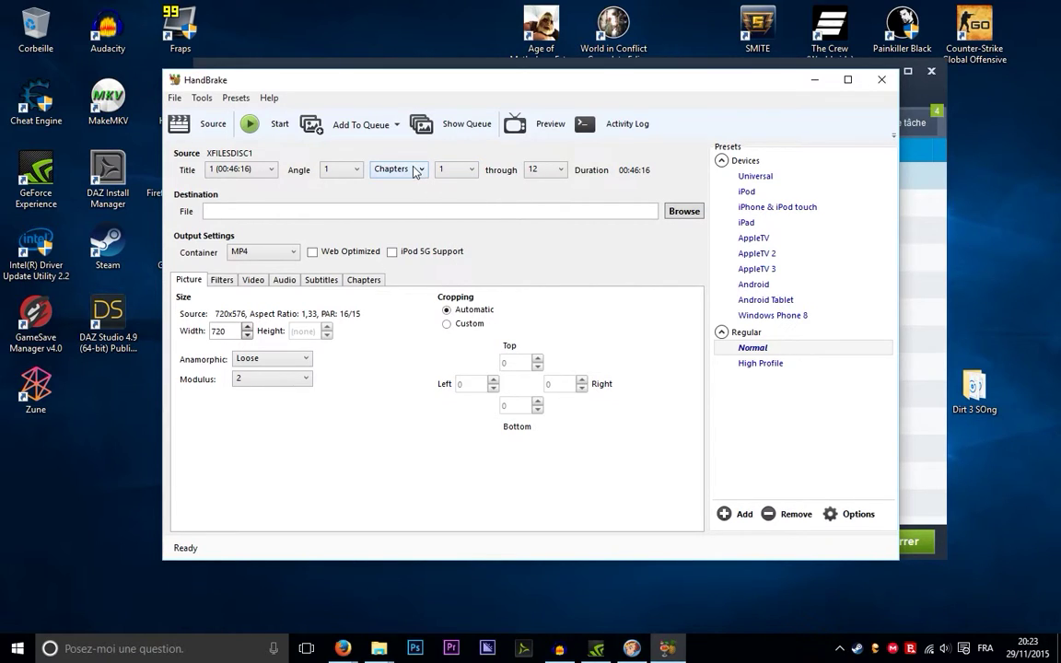
# - Try another range unit and start chapter 12, and restore the range to Chapters starting at 1
pyautogui.click(398, 168)
pyautogui.click(410, 210)
pyautogui.click(415, 169)
pyautogui.click(395, 185)
pyautogui.click(456, 170)
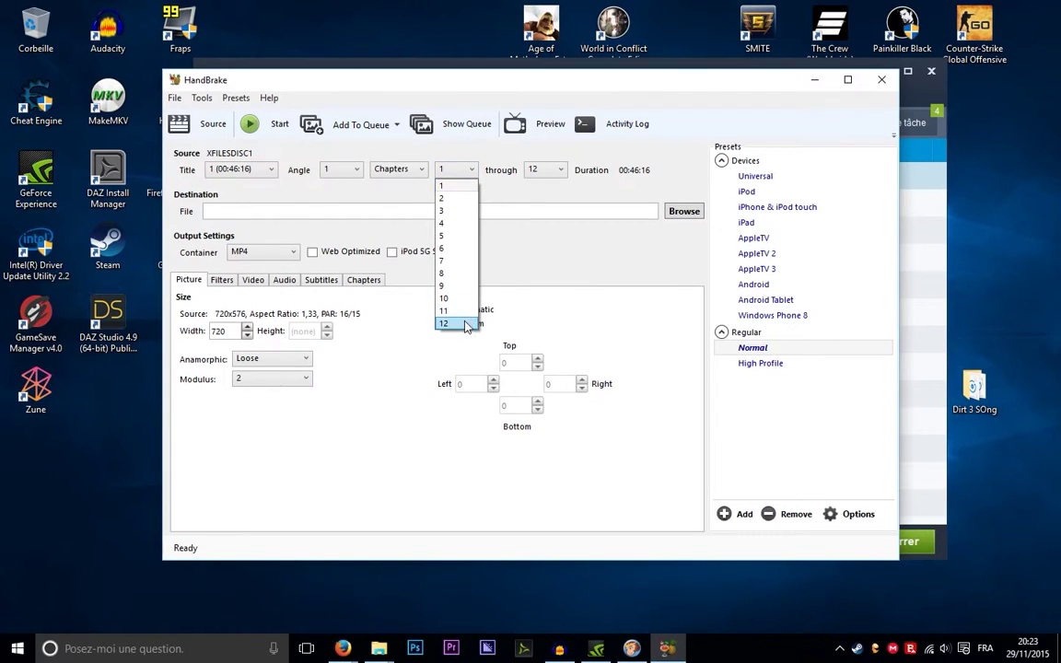
pyautogui.click(456, 327)
pyautogui.click(456, 171)
pyautogui.click(457, 193)
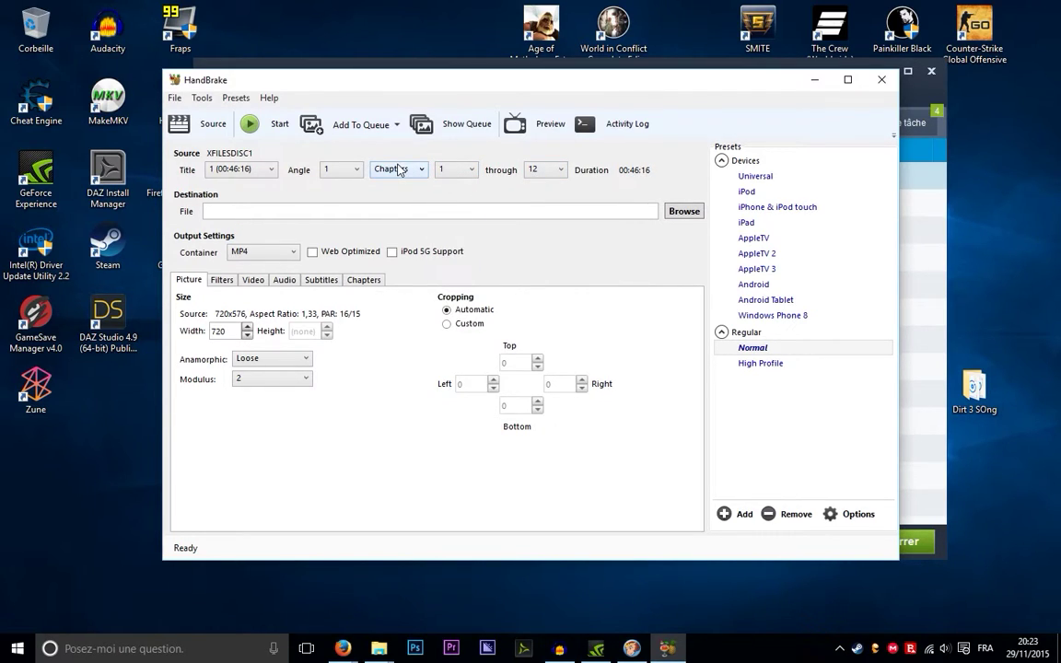
# - Try starting the source range at chapter 11, and return the start chapter to 1
pyautogui.click(457, 170)
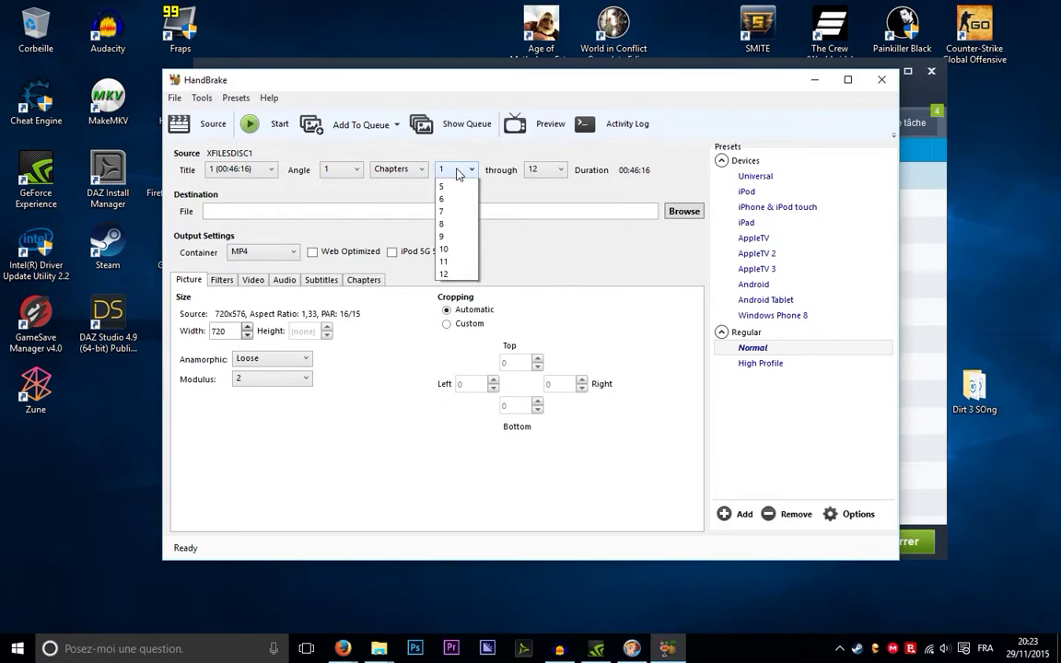
pyautogui.click(457, 173)
pyautogui.click(409, 172)
pyautogui.click(409, 171)
pyautogui.click(411, 173)
pyautogui.click(411, 172)
pyautogui.click(442, 170)
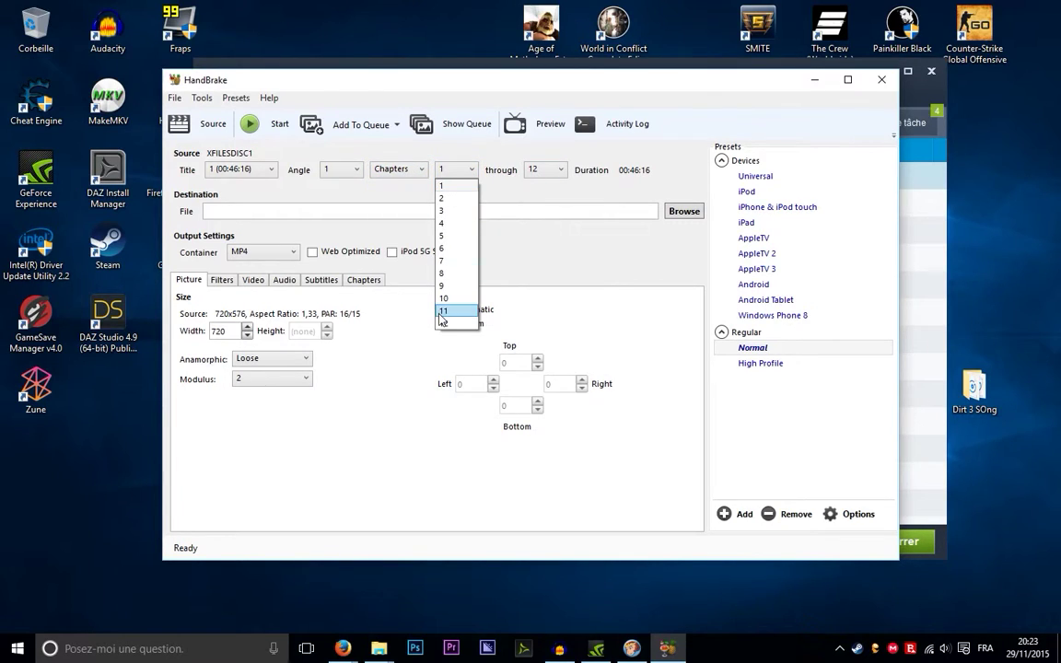
pyautogui.click(442, 313)
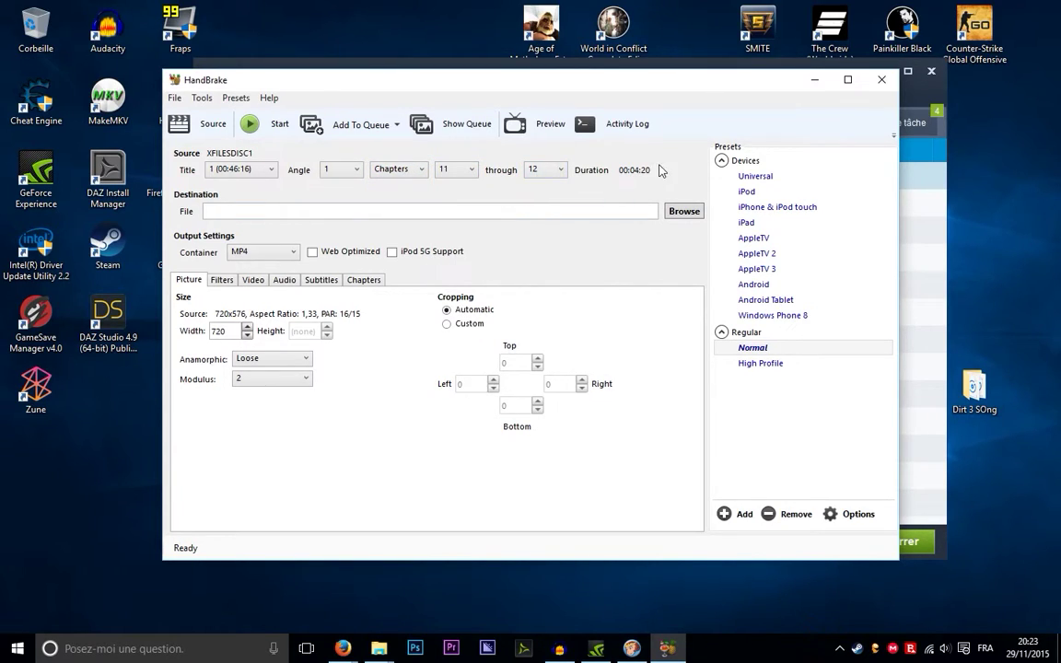
pyautogui.click(444, 186)
# - Check which angles are available for the selected title
pyautogui.click(329, 169)
pyautogui.click(351, 171)
pyautogui.click(357, 176)
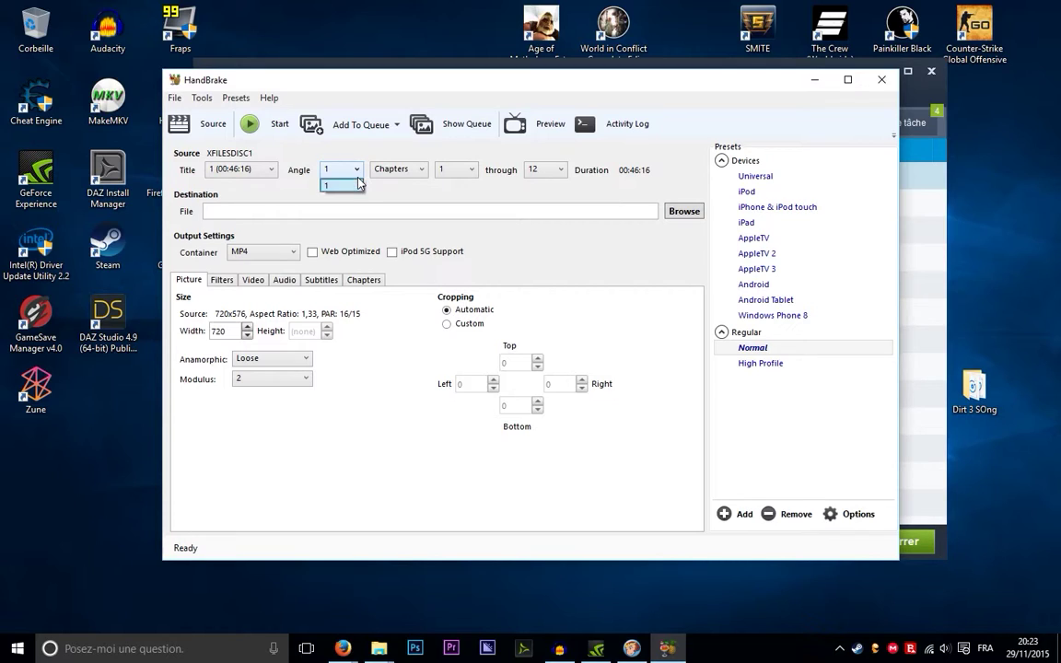
pyautogui.click(371, 189)
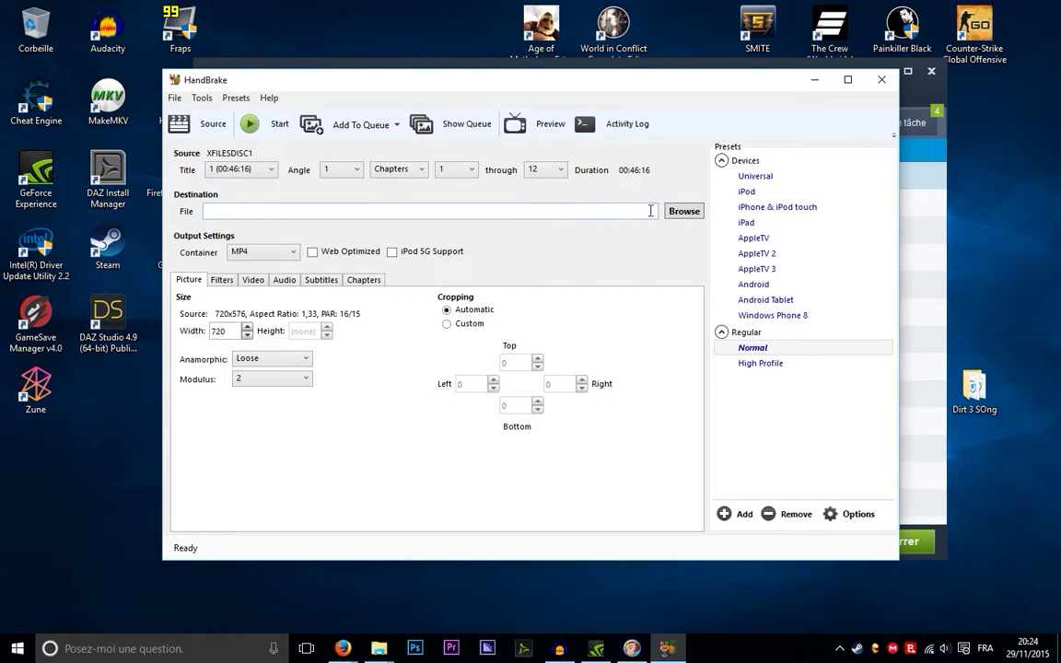
# - Examine the destination file dialog without saving a path, and check the available output container formats
pyautogui.click(684, 211)
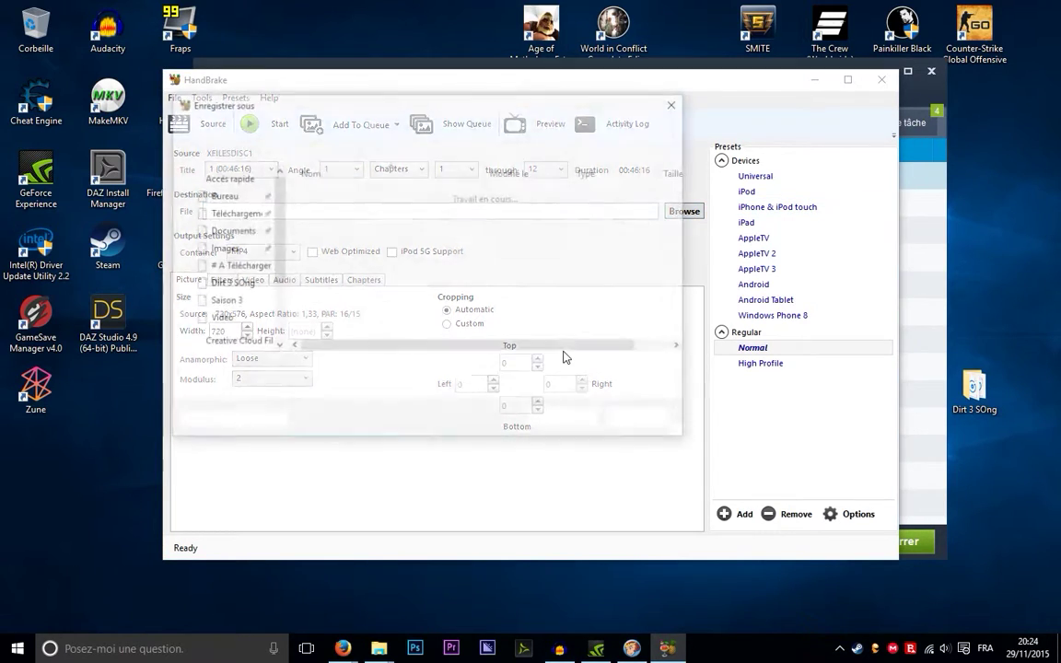
pyautogui.click(675, 101)
pyautogui.click(251, 252)
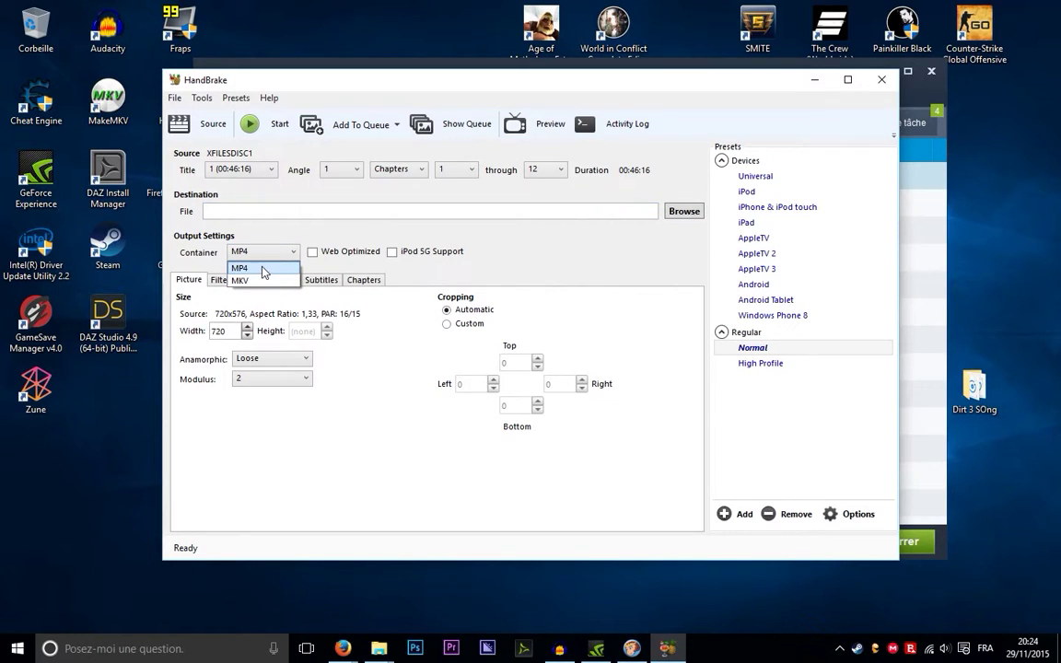
# - Switch to DVDFab and examine the advanced settings of XFILES_DISC1.Title1, including its profile options, keeping the profile applied to all titles
pyautogui.click(632, 649)
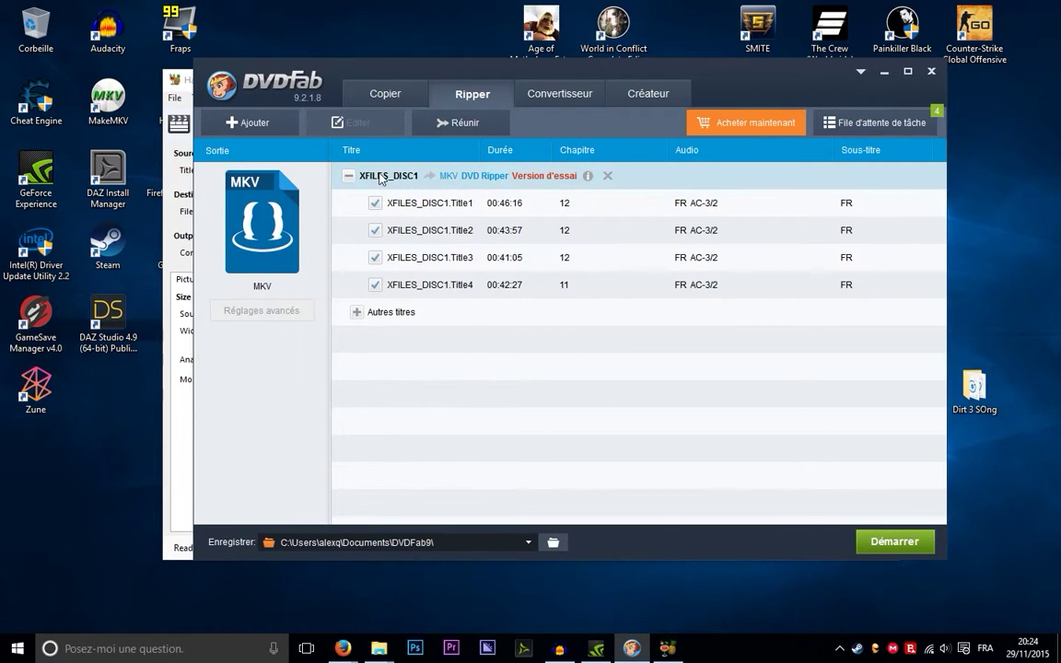
pyautogui.click(431, 205)
pyautogui.click(279, 310)
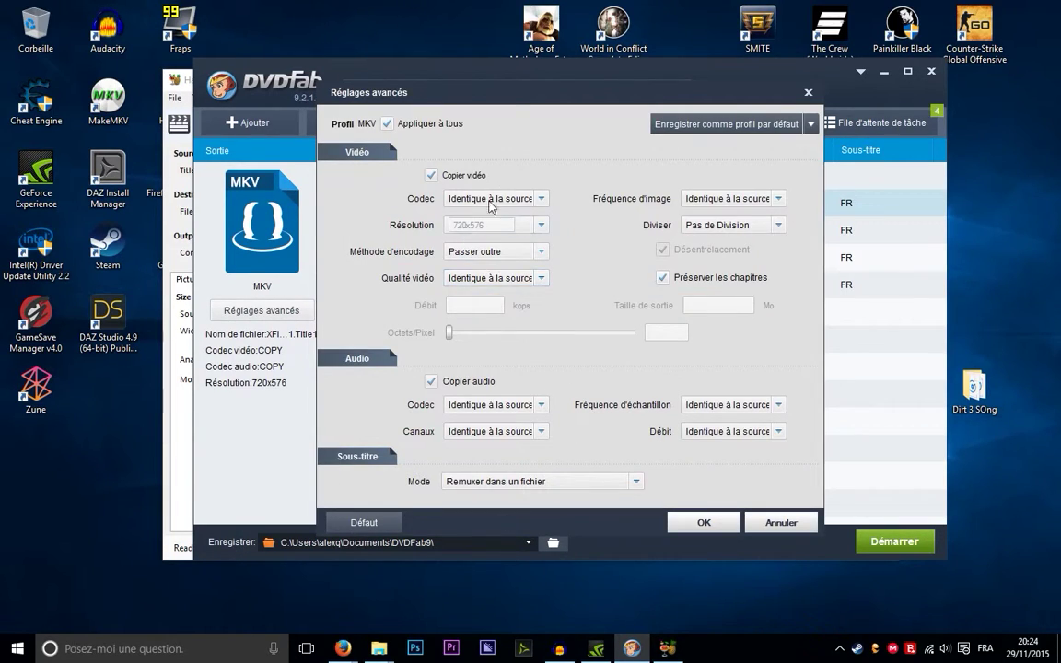
pyautogui.click(811, 124)
pyautogui.click(645, 131)
pyautogui.click(385, 125)
pyautogui.click(385, 125)
# - Try turning off video copying to reach the codec choices, restore it, and accept the advanced settings
pyautogui.click(431, 175)
pyautogui.click(486, 199)
pyautogui.click(486, 200)
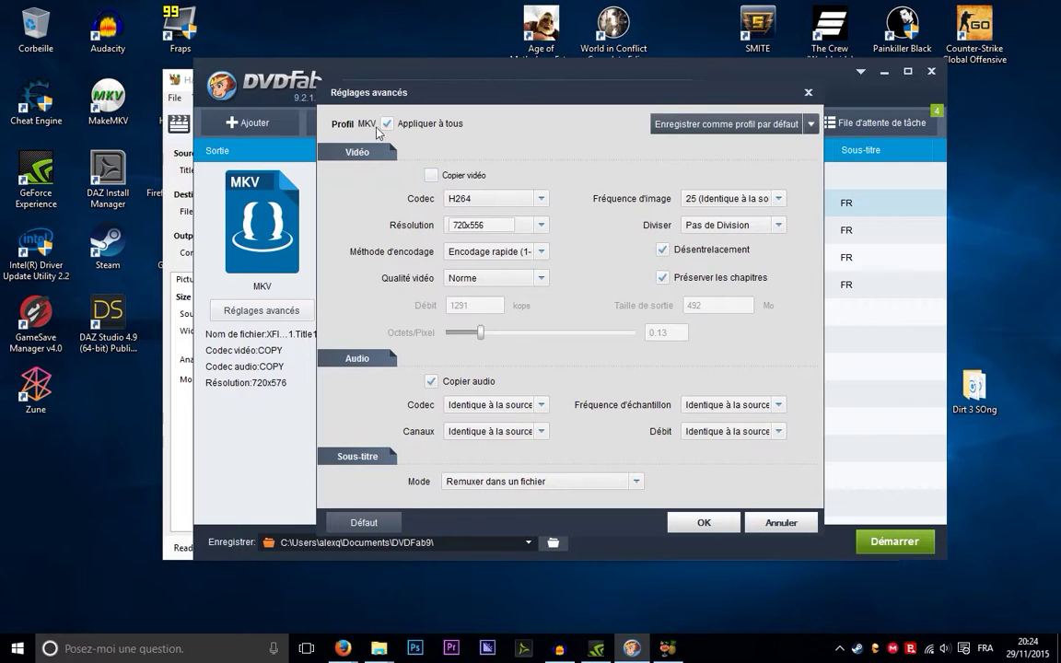
pyautogui.click(432, 175)
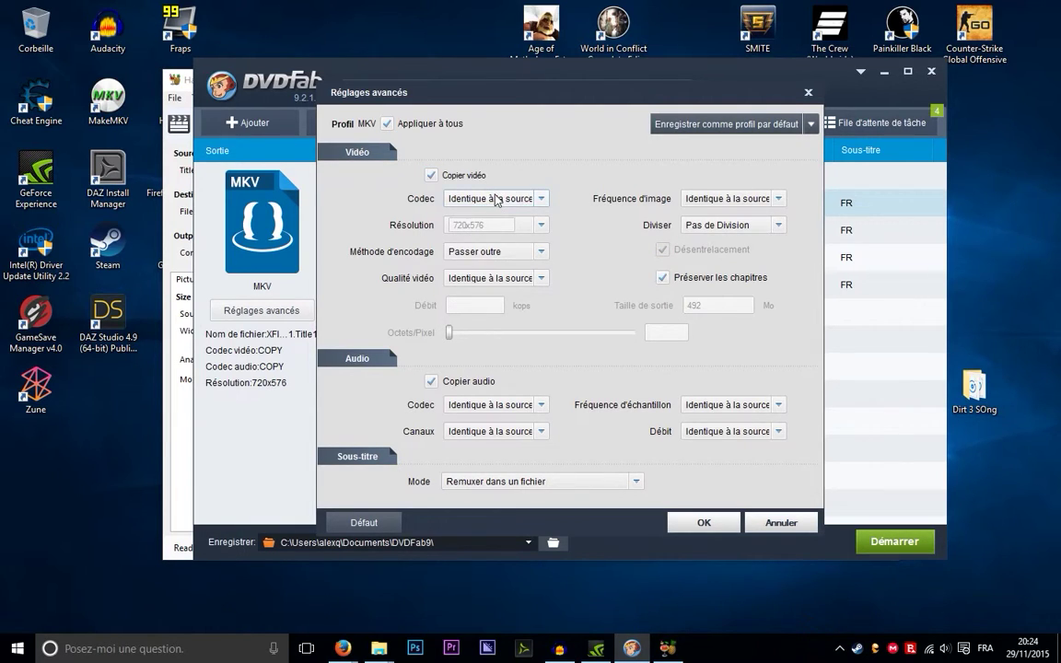
pyautogui.click(704, 522)
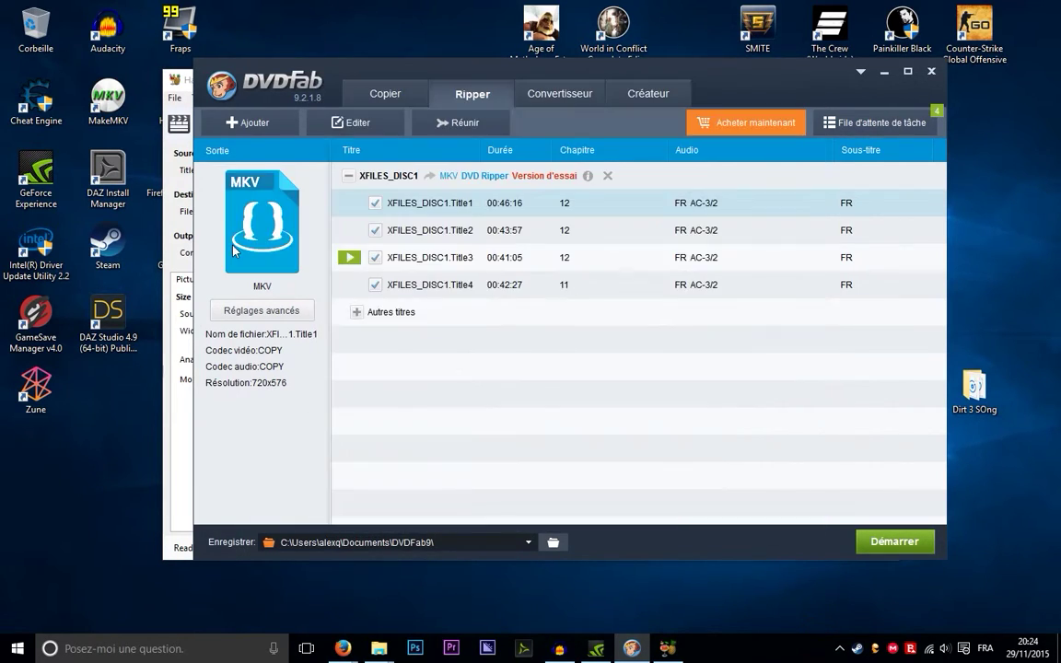
# - Examine the video output formats offered for ripping, from AVI through WMV
pyautogui.click(271, 200)
pyautogui.scroll(-1, 523, 329)
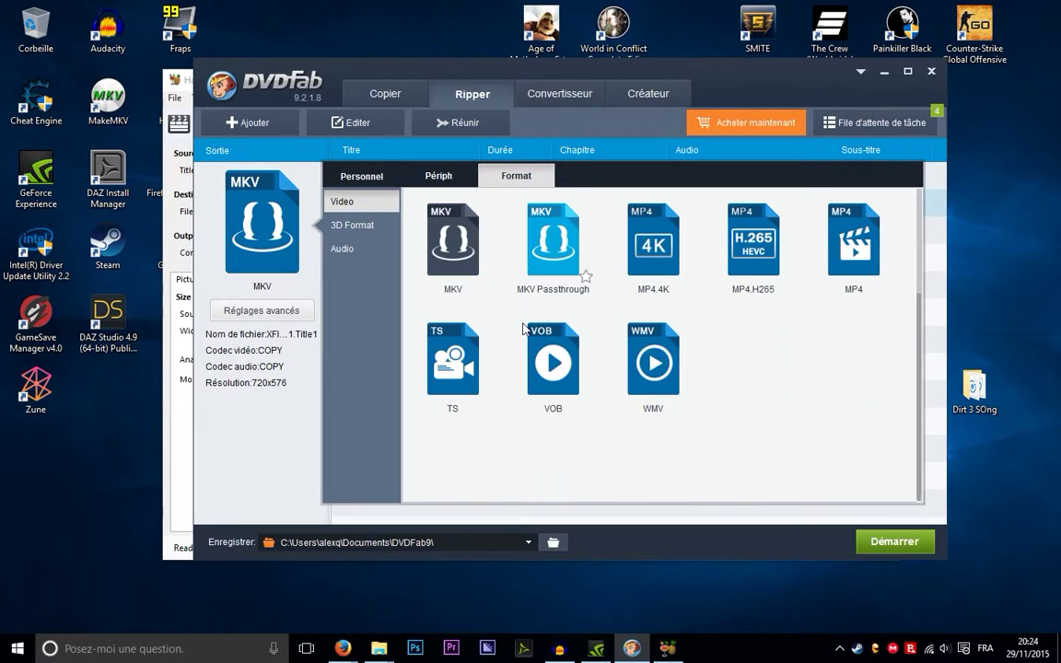
pyautogui.scroll(1, 524, 329)
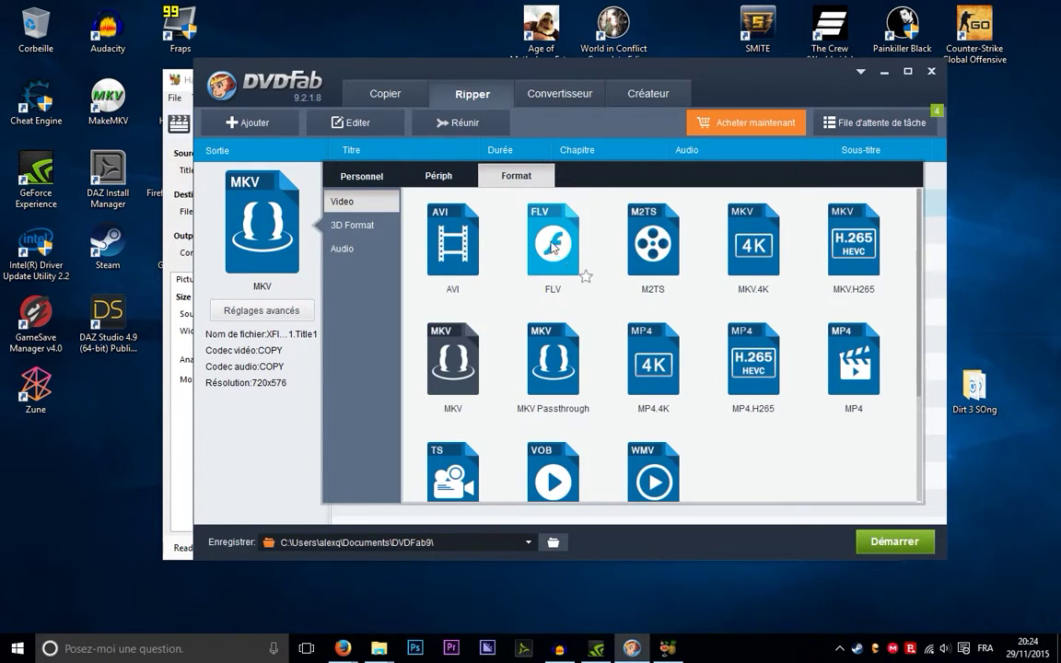
pyautogui.scroll(-1, 510, 360)
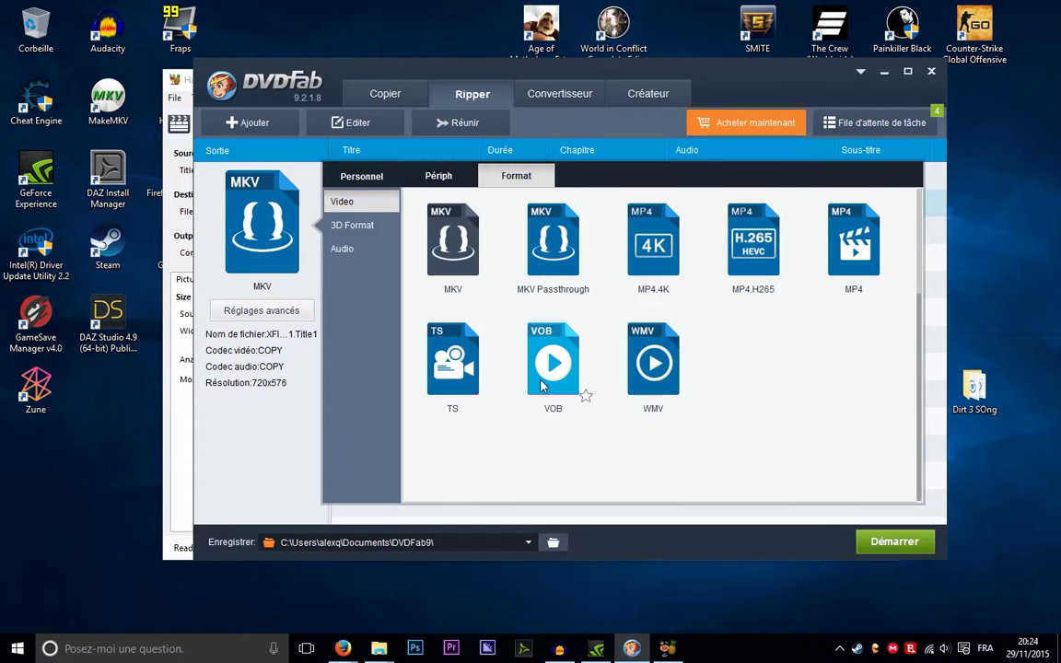
pyautogui.scroll(1, 542, 369)
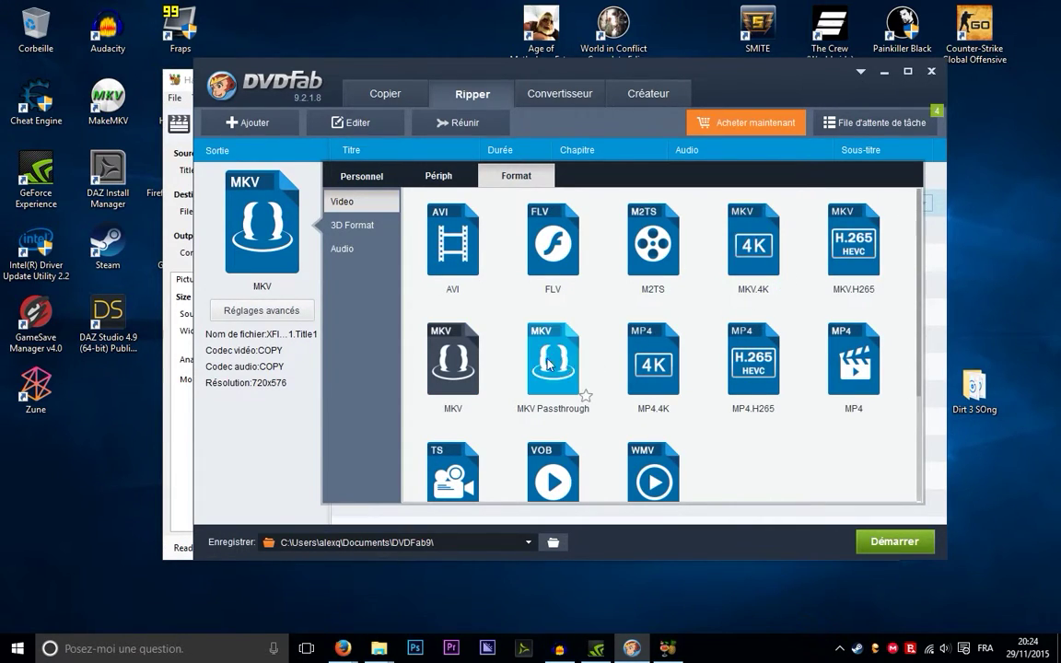
pyautogui.scroll(-1, 621, 398)
pyautogui.scroll(1, 741, 365)
pyautogui.scroll(-1, 728, 374)
pyautogui.scroll(1, 620, 267)
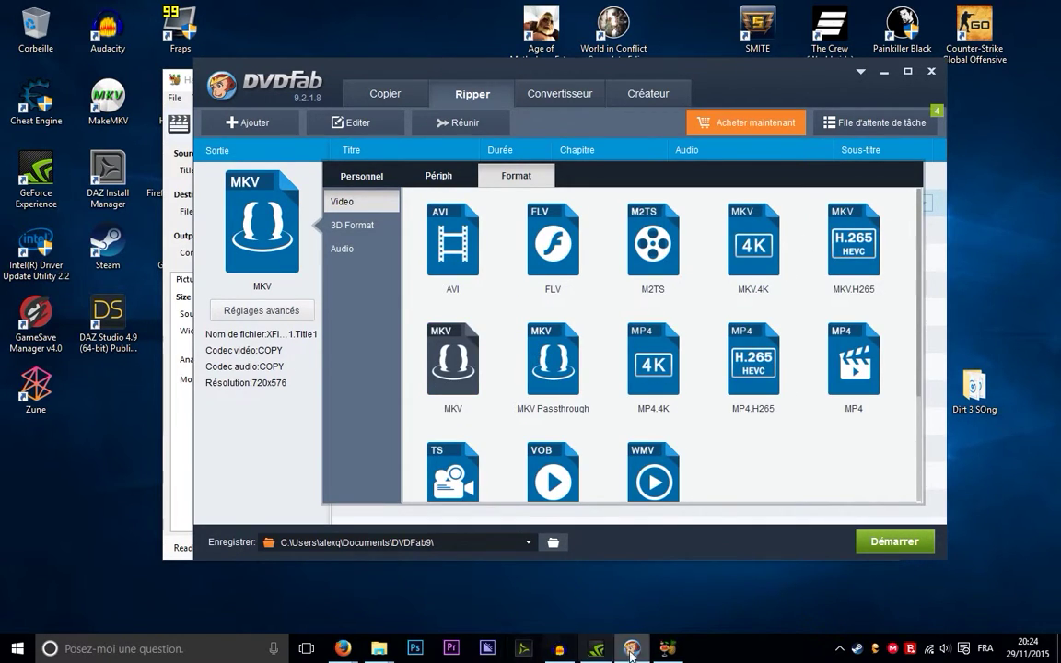
# - Switch back to HandBrake and review the filter and video encoding settings
pyautogui.click(668, 648)
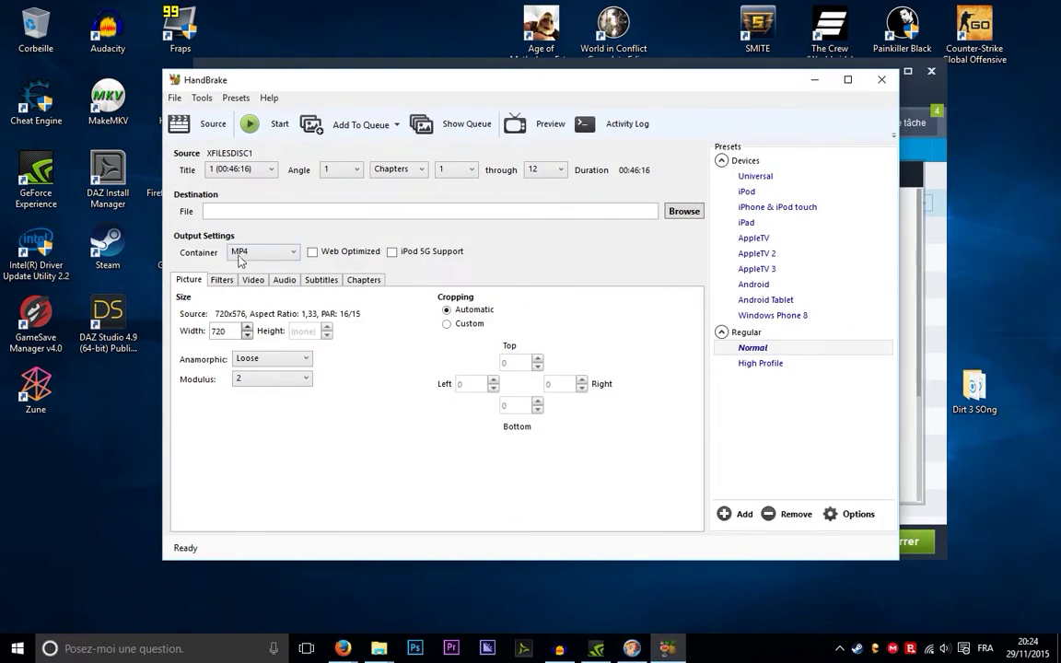
pyautogui.click(221, 279)
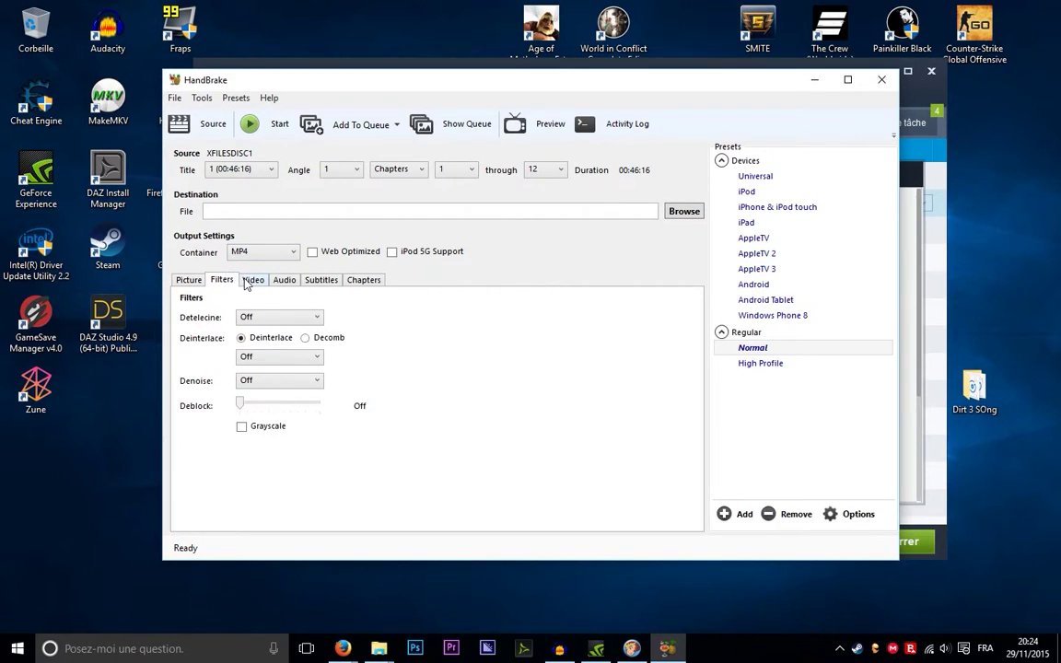
pyautogui.click(252, 280)
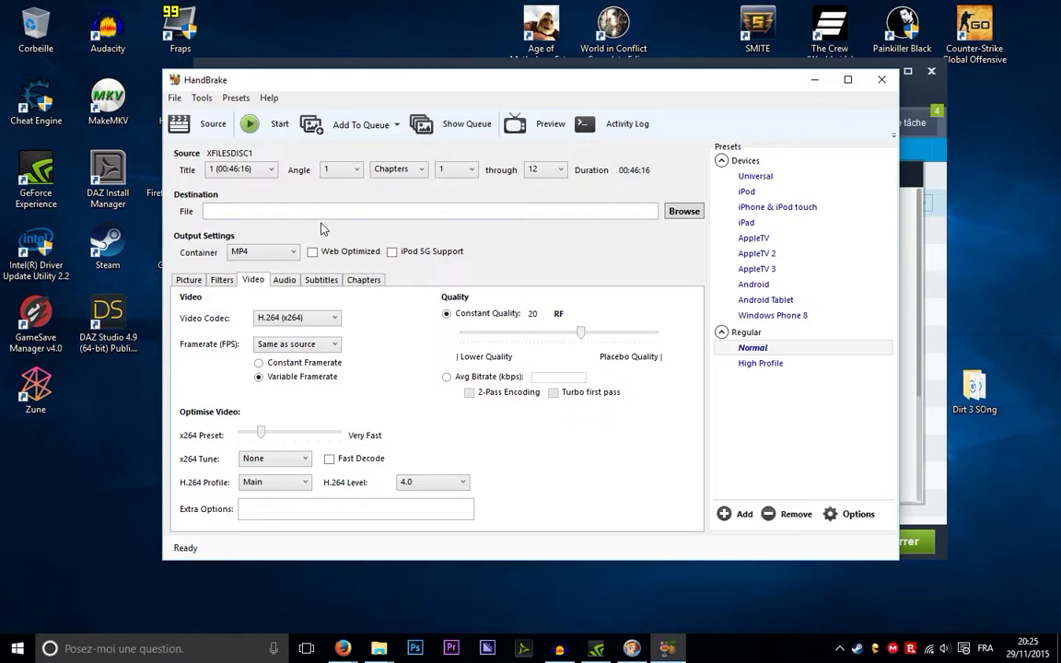
# - Try adding a new audio track plus all remaining tracks to the existing audio list
pyautogui.click(281, 284)
pyautogui.click(211, 318)
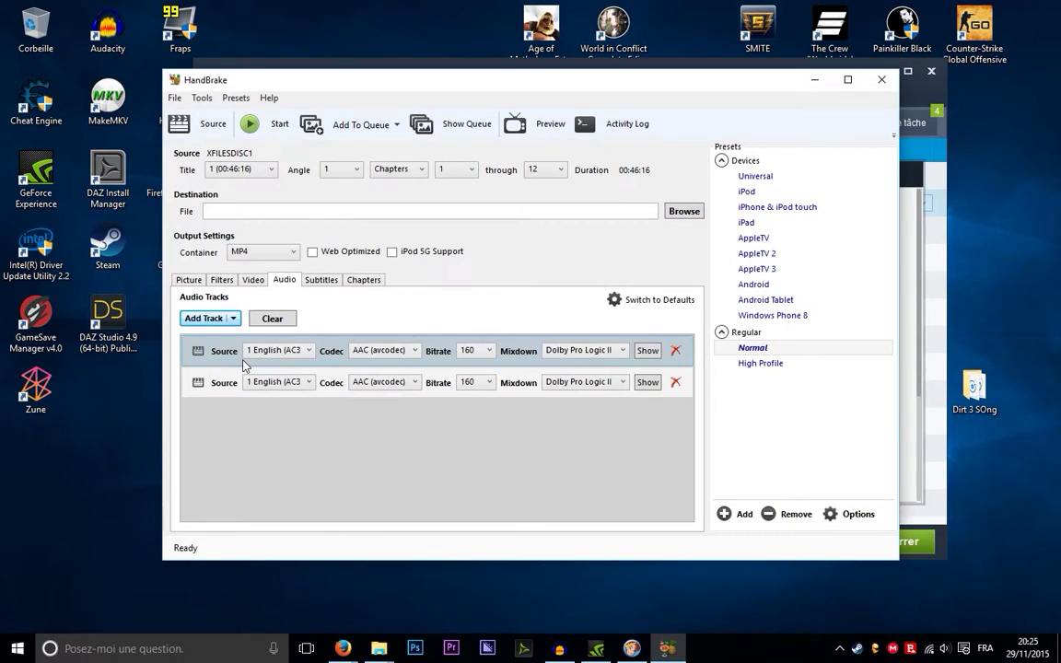
pyautogui.click(233, 318)
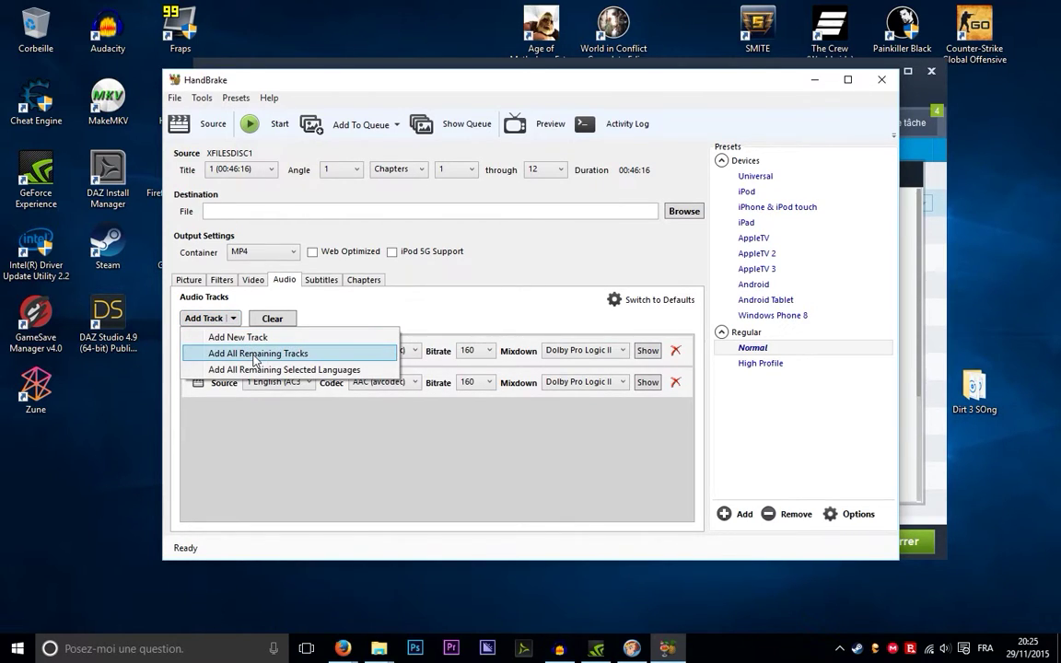
pyautogui.click(245, 353)
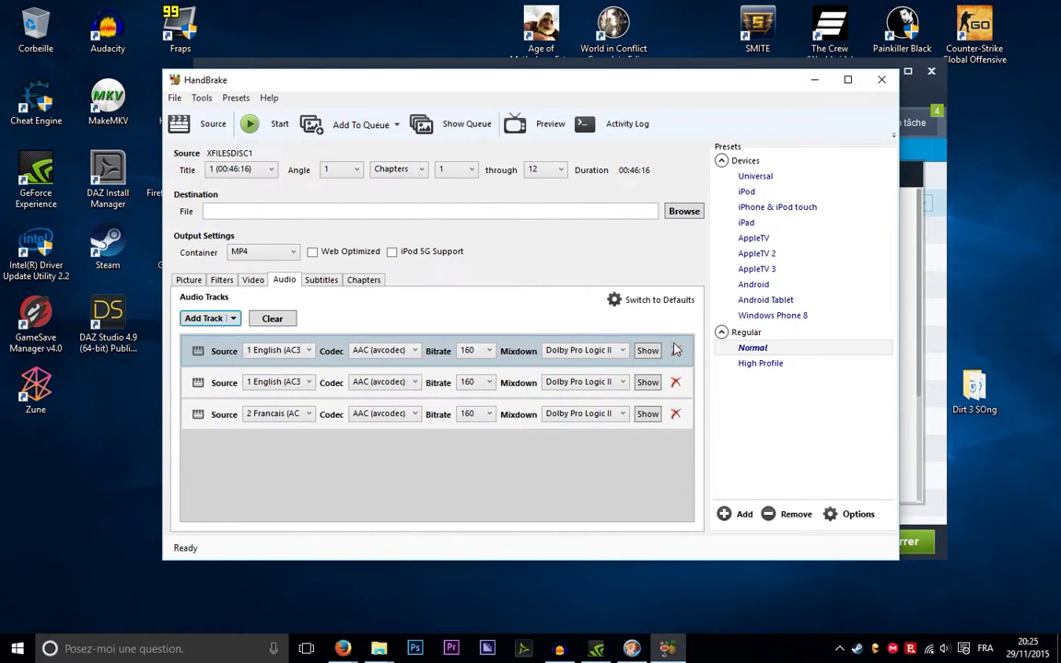
# - Clear the audio track list and add all remaining audio tracks of the title
pyautogui.click(272, 318)
pyautogui.click(211, 319)
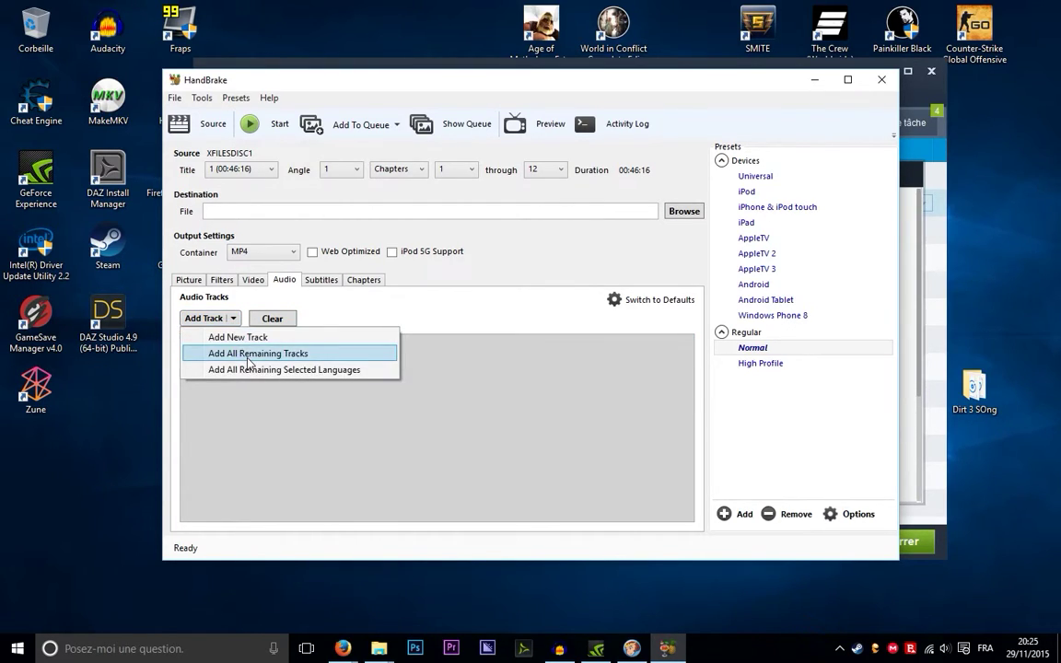
pyautogui.click(244, 353)
# - Add all remaining subtitle tracks and remove the Foreign Audio Scan track, keeping Burn In on for the 5 English (VobSub) track
pyautogui.click(324, 282)
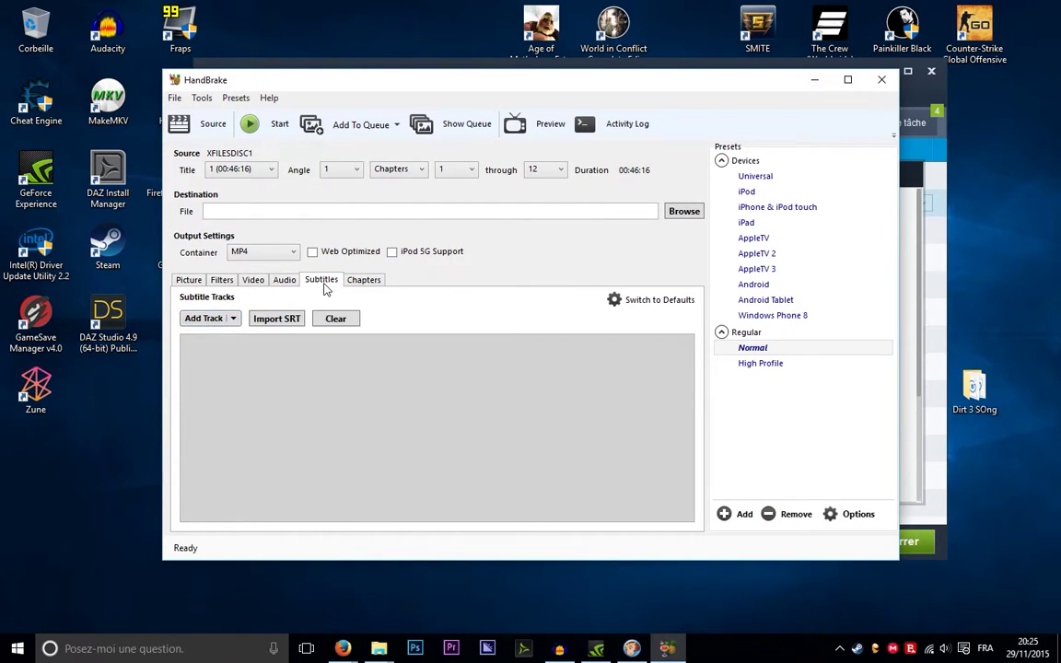
pyautogui.click(232, 320)
pyautogui.click(246, 352)
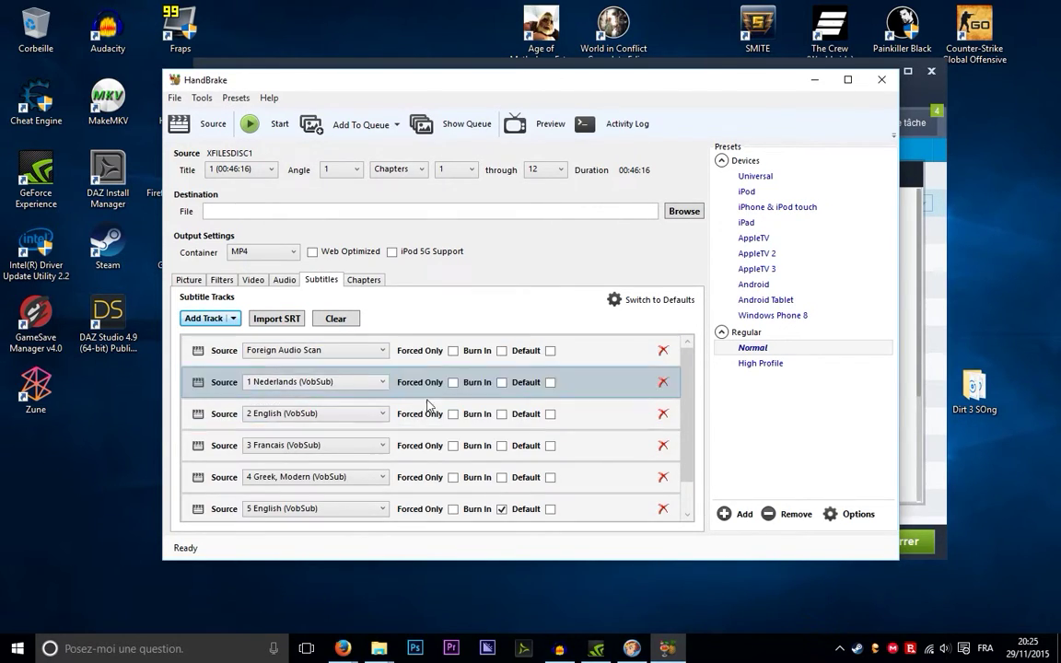
pyautogui.click(662, 352)
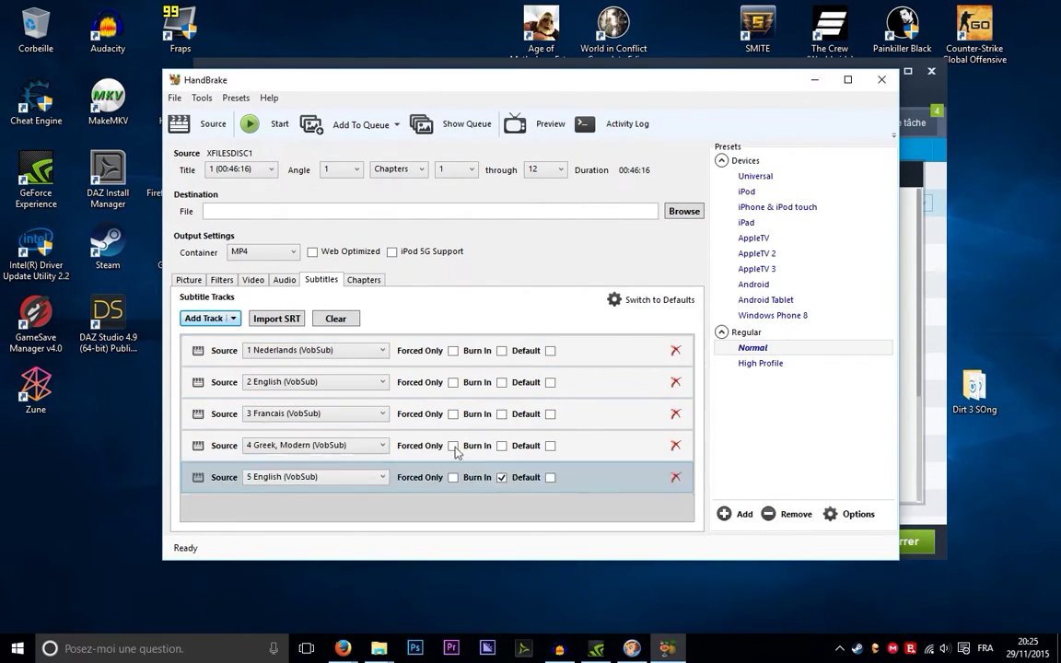
pyautogui.click(501, 477)
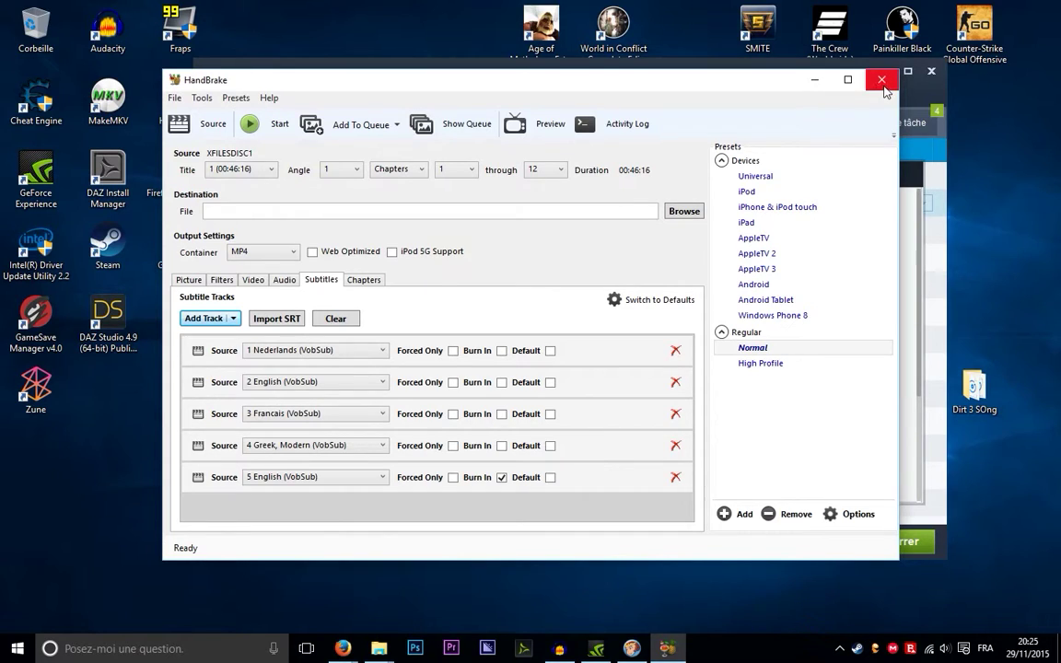
pyautogui.click(241, 98)
pyautogui.moveTo(271, 100)
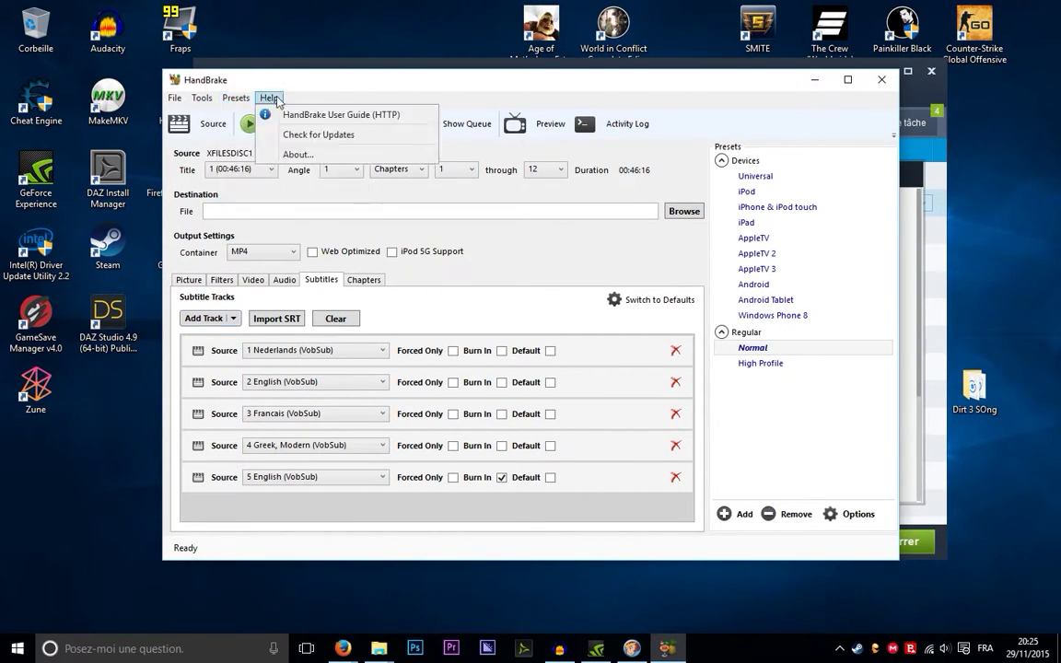
pyautogui.click(310, 86)
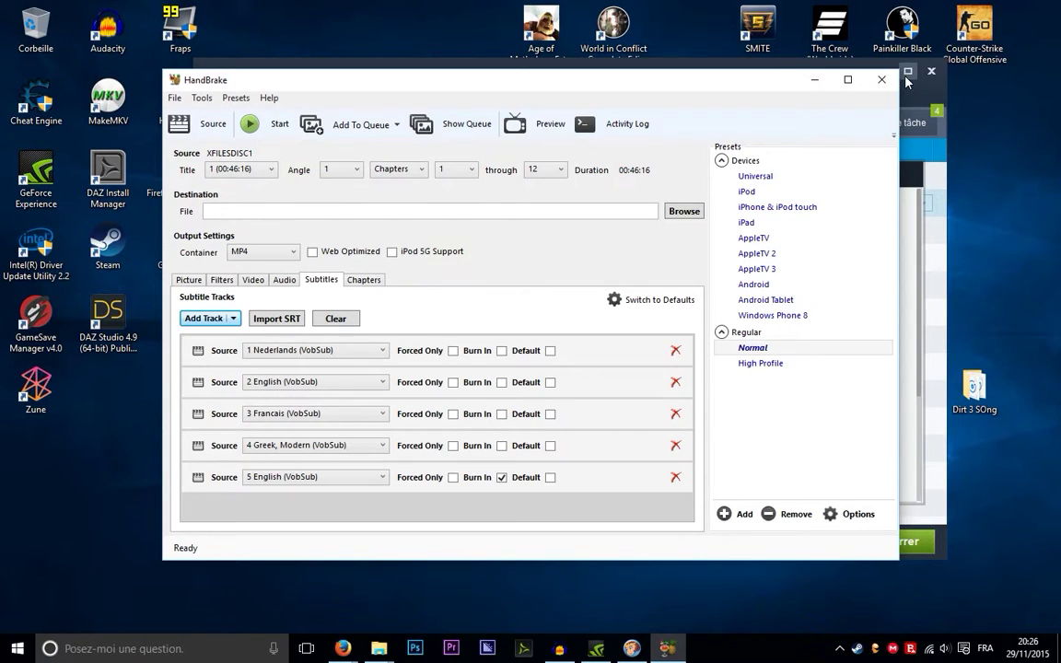
pyautogui.click(268, 98)
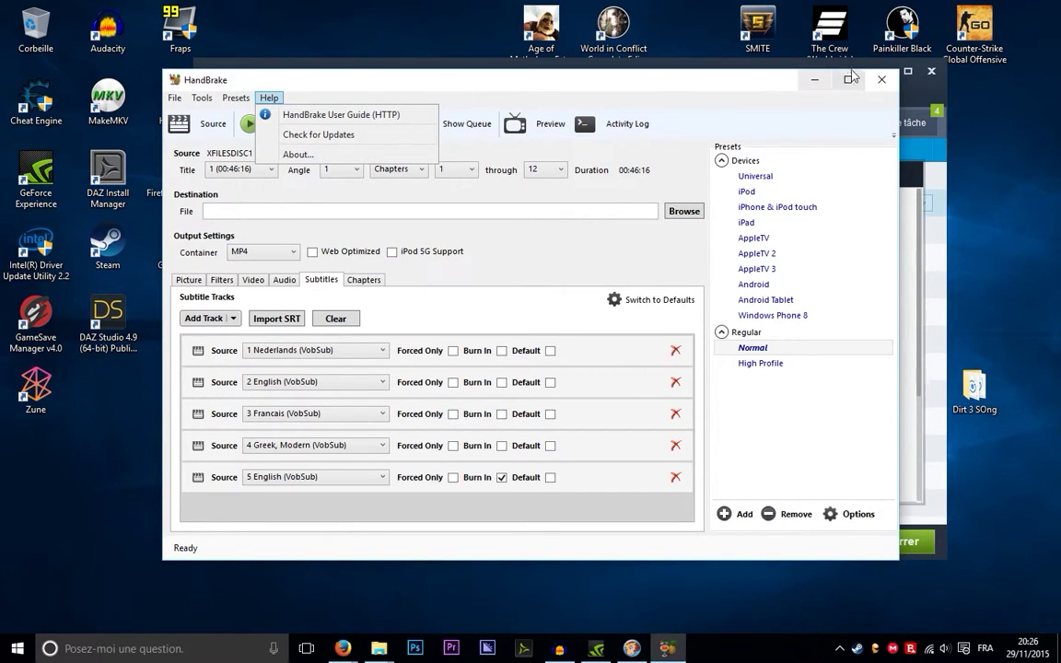
pyautogui.click(882, 82)
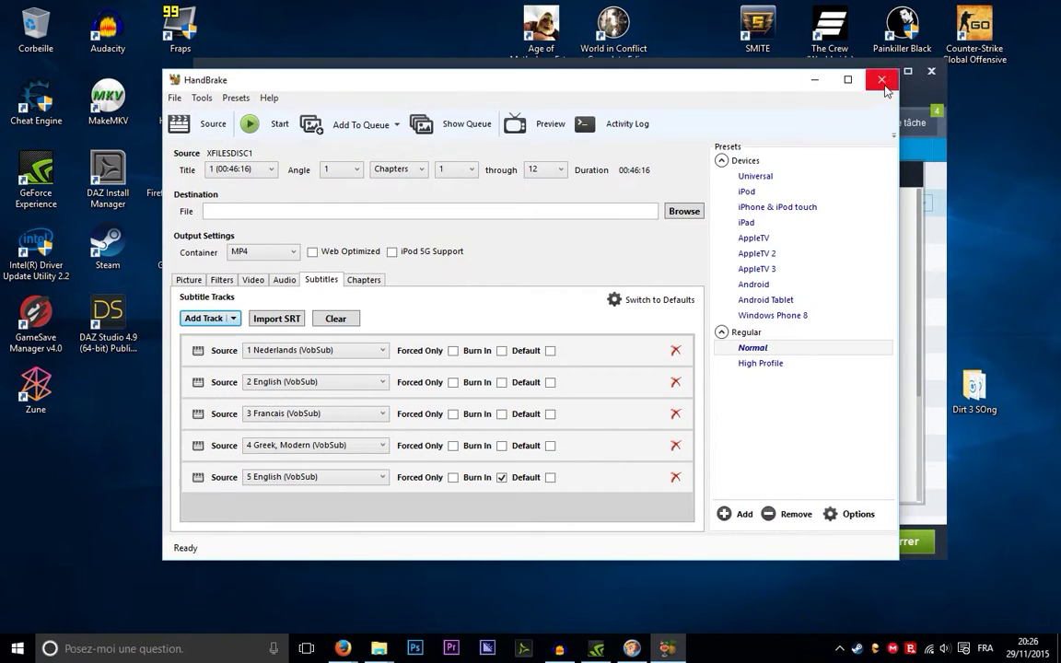
# - Close HandBrake and minimize the DVDFab window to return to the desktop
pyautogui.click(882, 82)
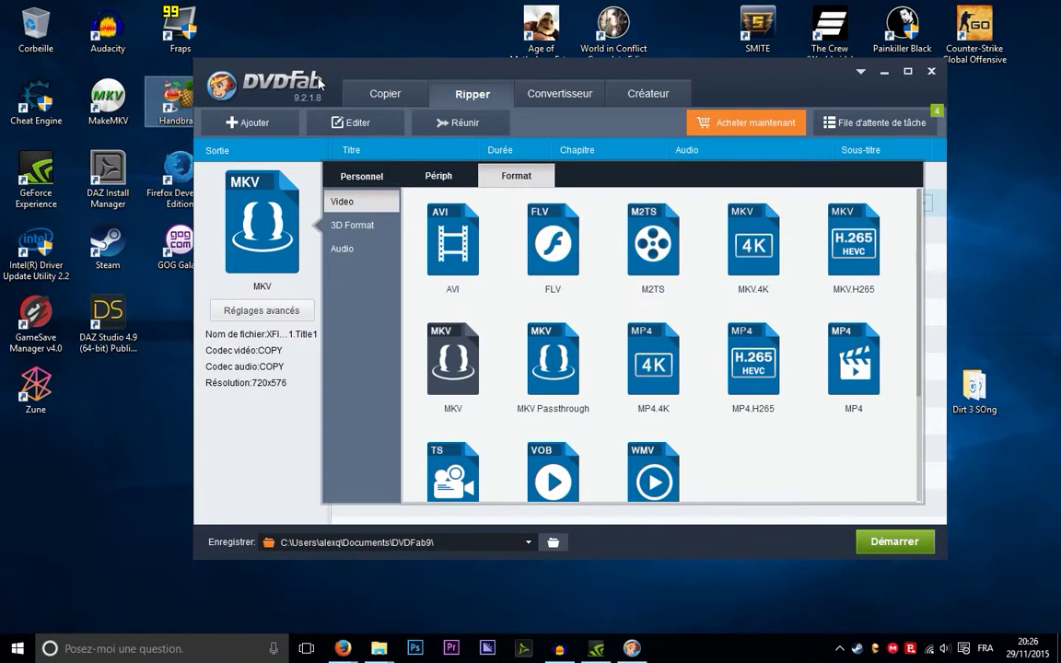
pyautogui.click(884, 71)
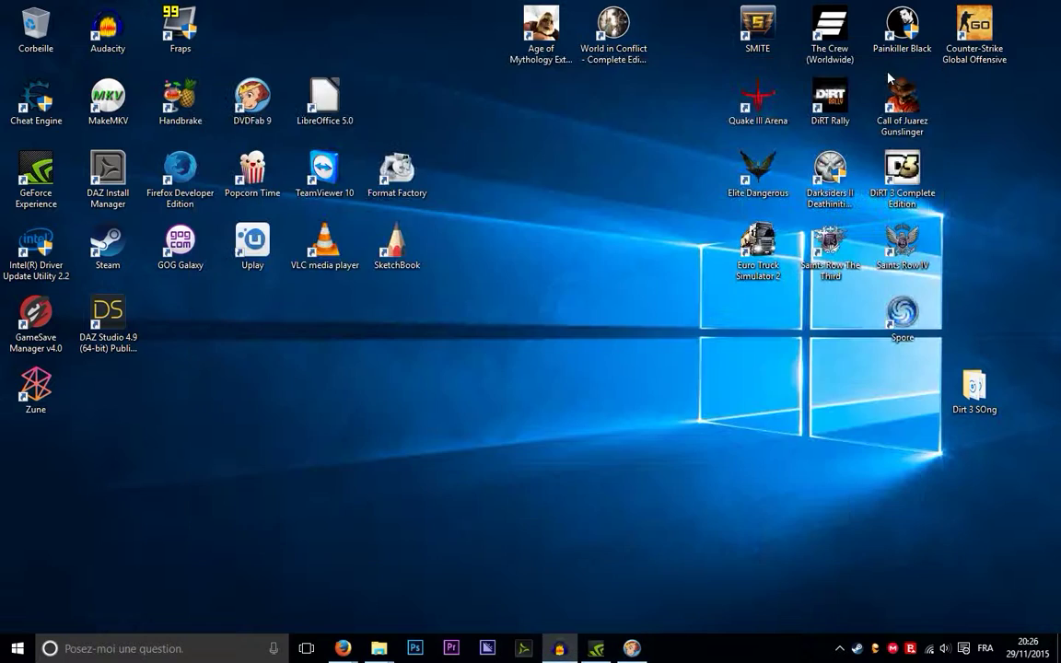